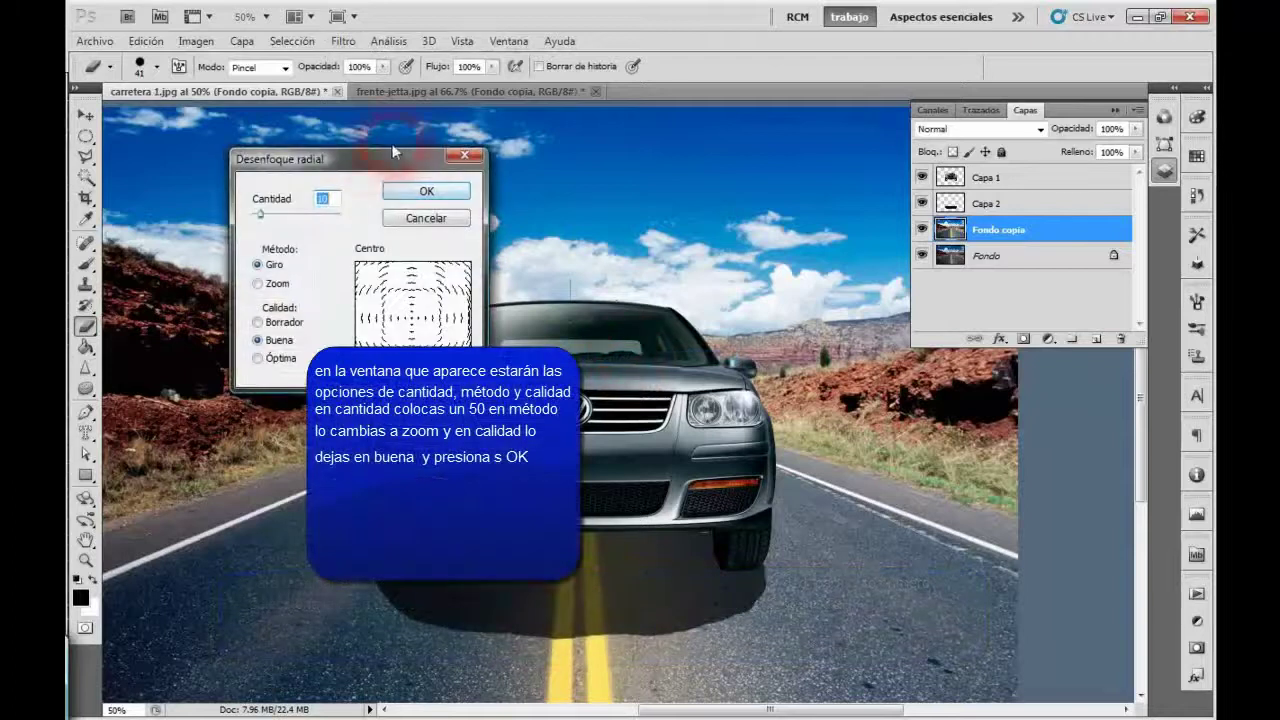
Centre the radial blur on the image and choose the Zoom method with Buena quality
{"action": "left_click_drag", "start_coordinate": [381, 162], "coordinate": [912, 379]}
{"action": "mouse_move", "coordinate": [945, 537]}
{"action": "left_mouse_down"}
{"action": "mouse_move", "coordinate": [971, 506]}
{"action": "mouse_move", "coordinate": [980, 568]}
{"action": "mouse_move", "coordinate": [952, 545]}
{"action": "left_mouse_up"}
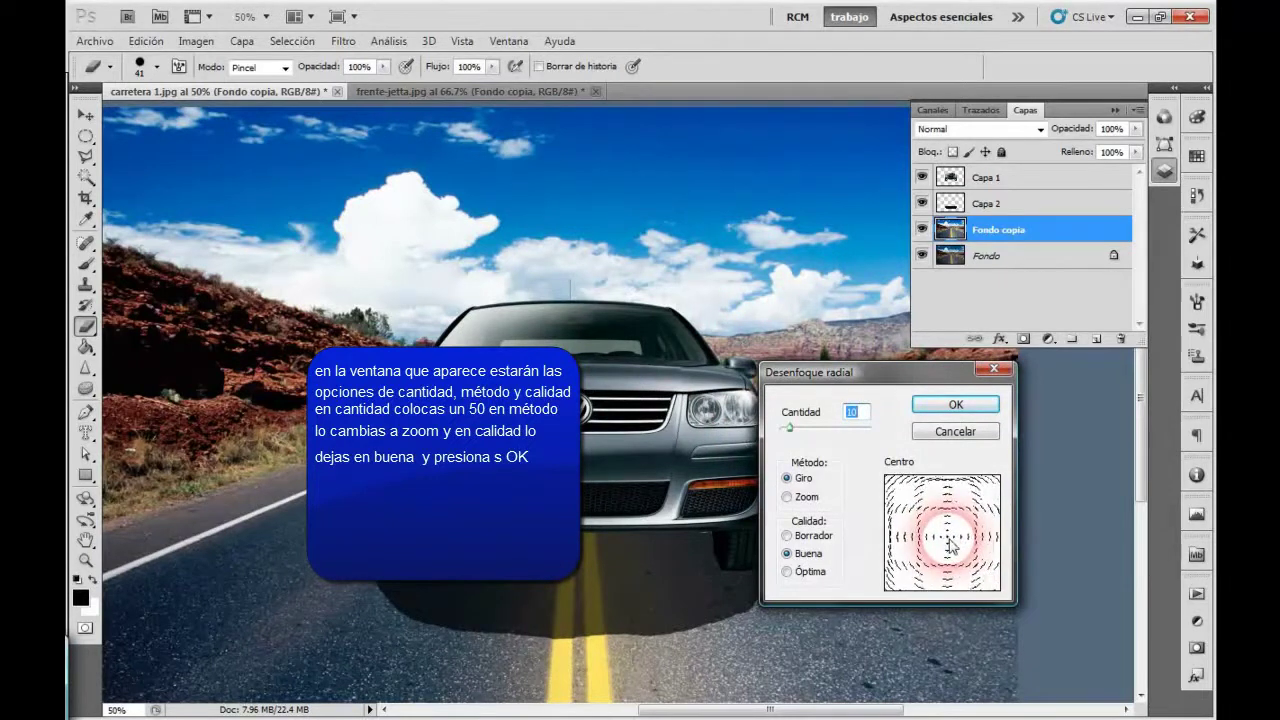
{"action": "left_click_drag", "start_coordinate": [951, 546], "coordinate": [945, 558]}
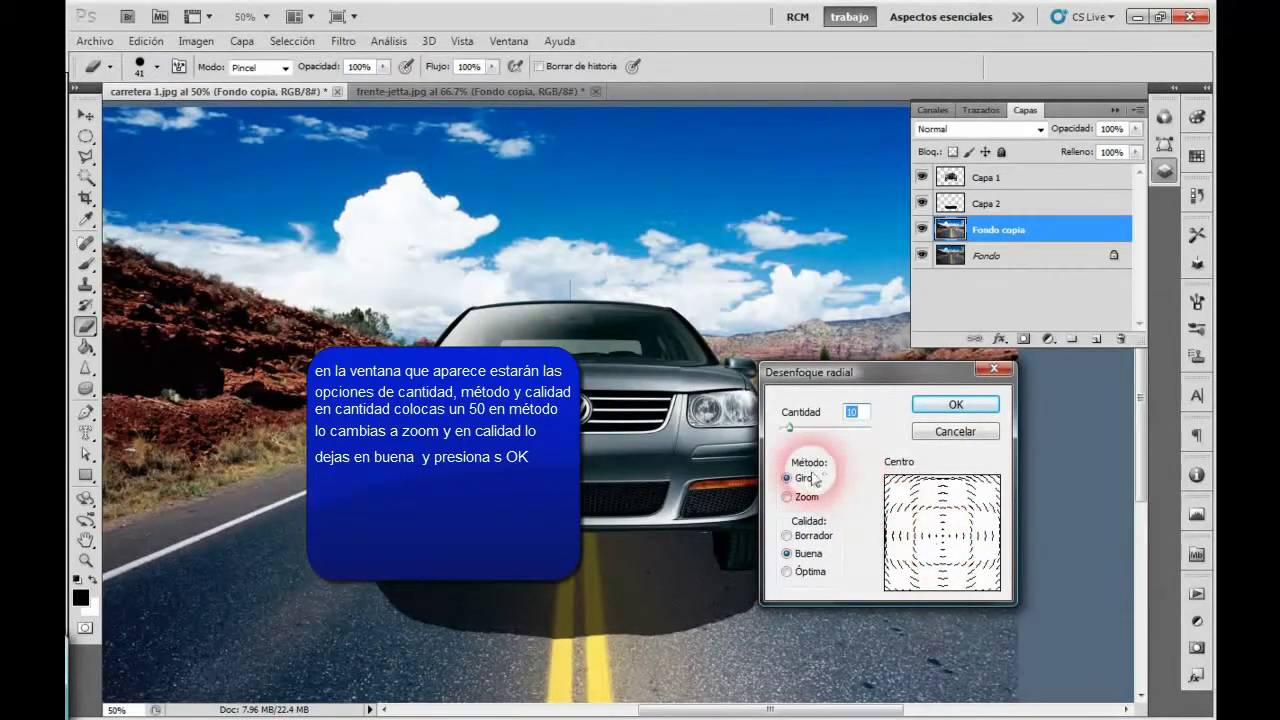
{"action": "left_click", "coordinate": [787, 497]}
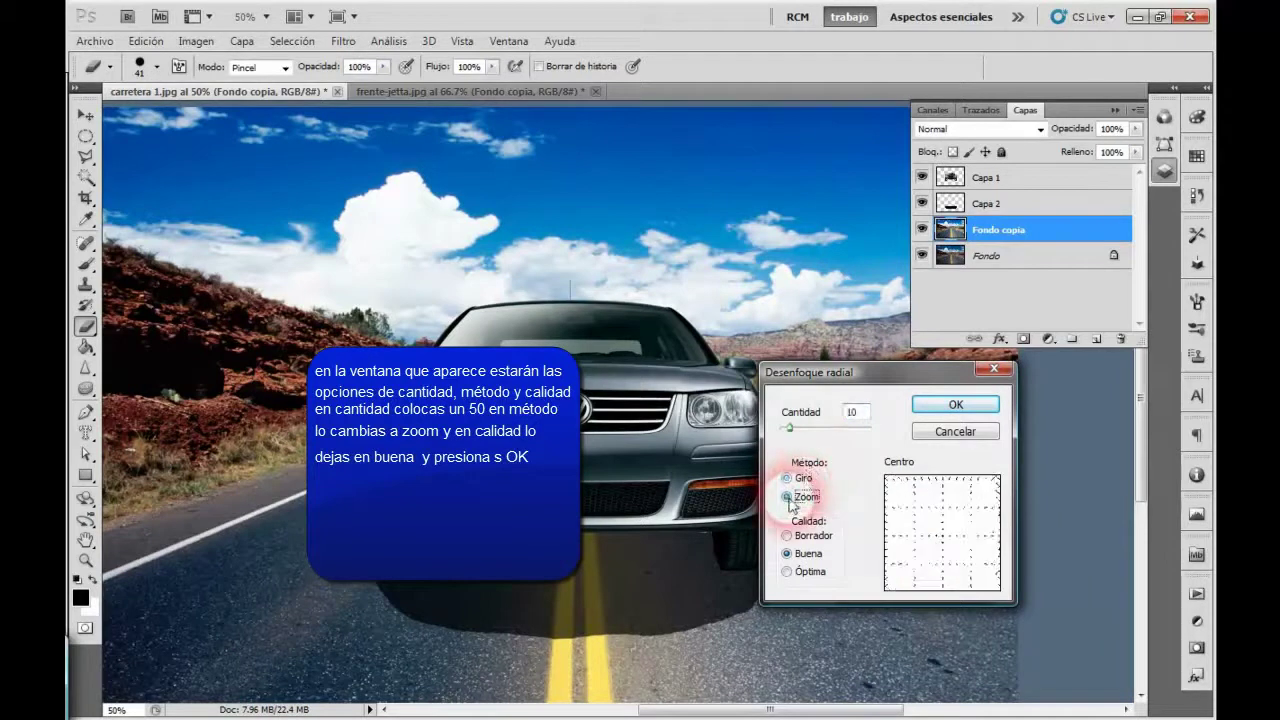
{"action": "left_click", "coordinate": [786, 553]}
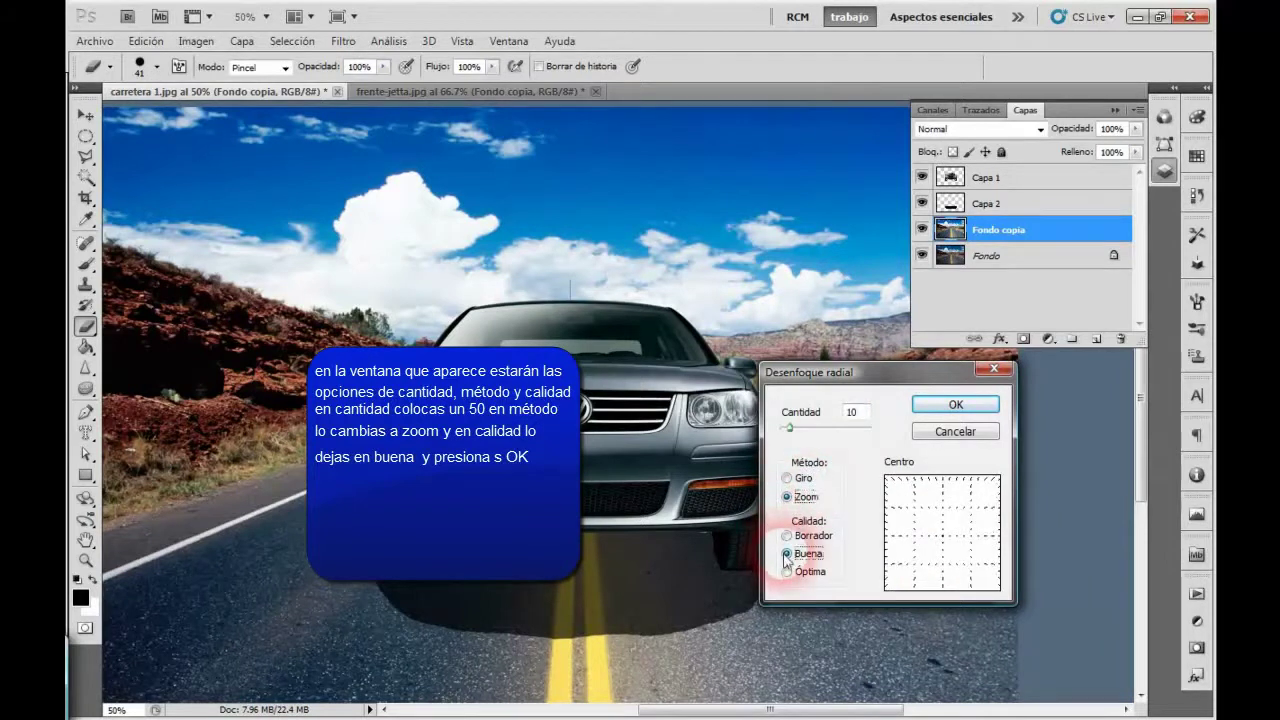
Raise the radial blur amount to 50 and apply it to the Fondo copia background
{"action": "left_click", "coordinate": [792, 428]}
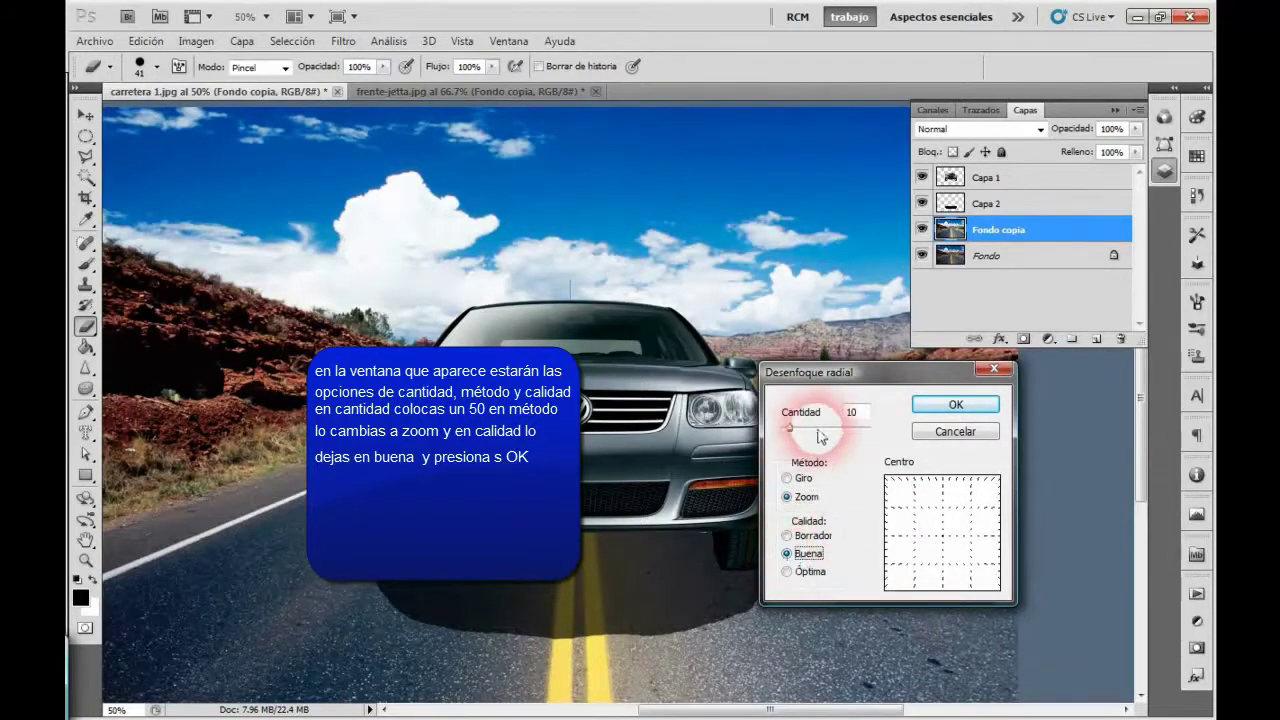
{"action": "left_click_drag", "start_coordinate": [790, 430], "coordinate": [818, 432]}
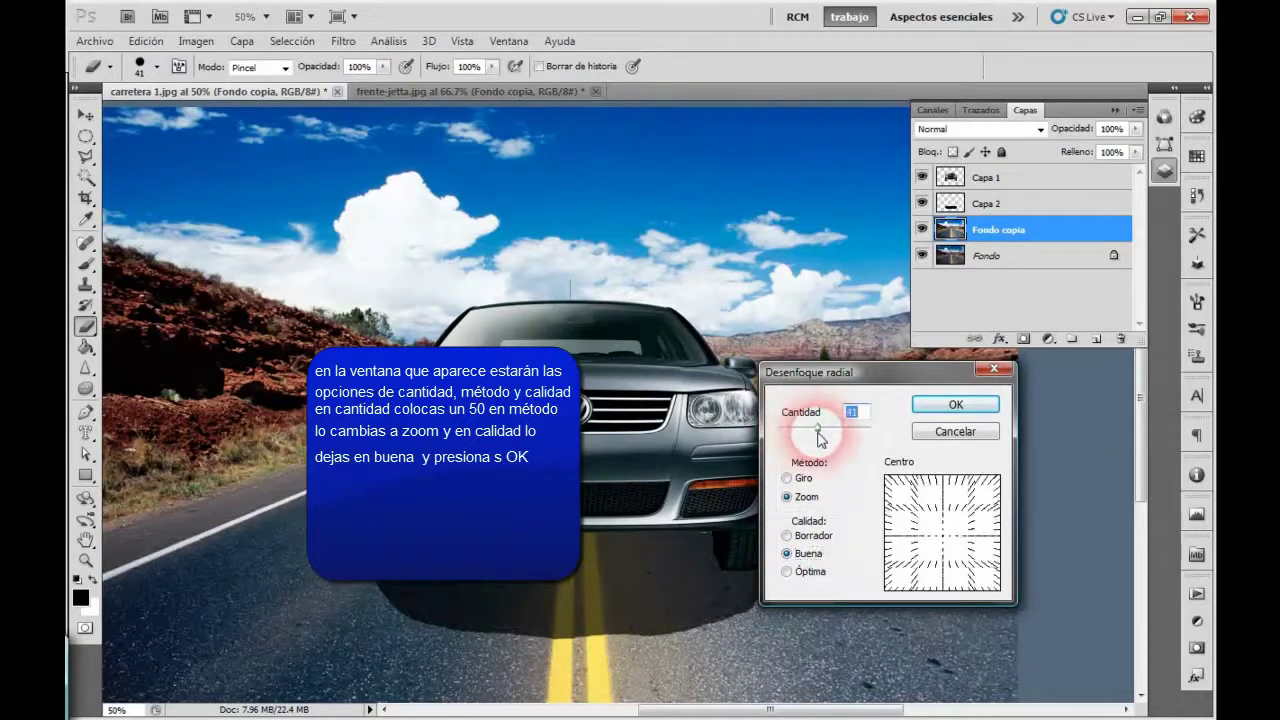
{"action": "left_click_drag", "start_coordinate": [818, 430], "coordinate": [829, 437]}
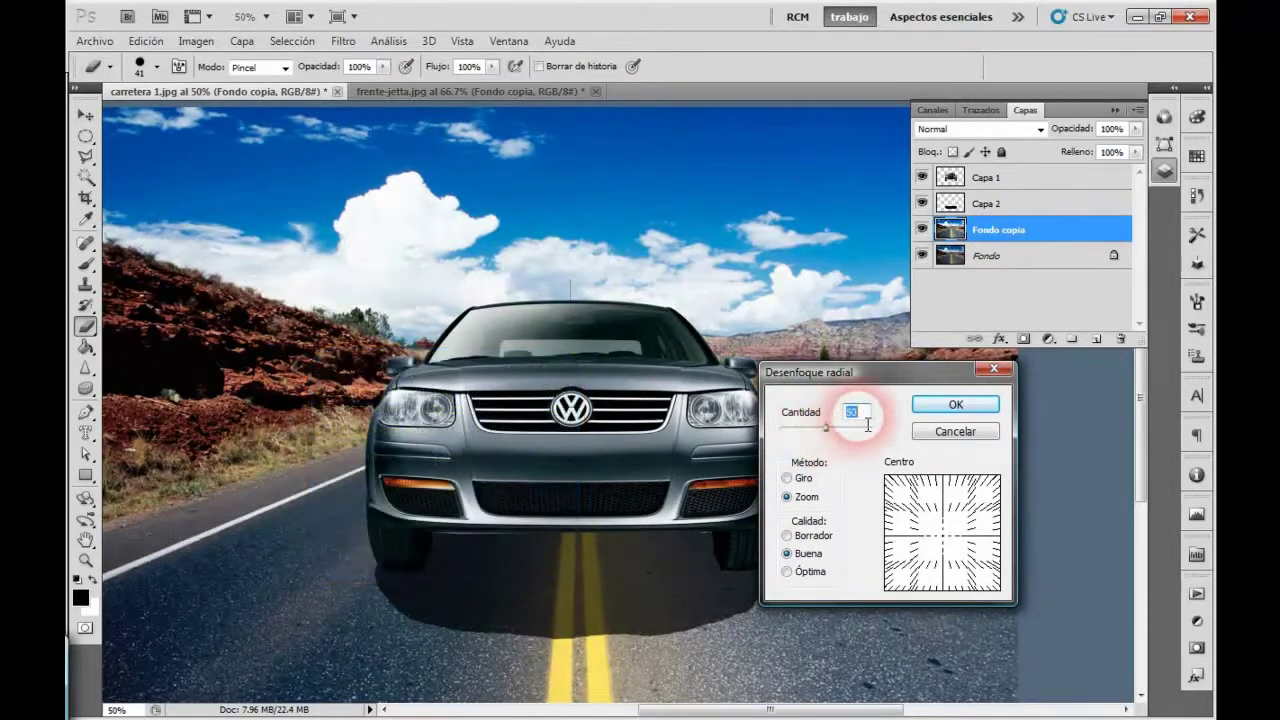
{"action": "left_click", "coordinate": [952, 405]}
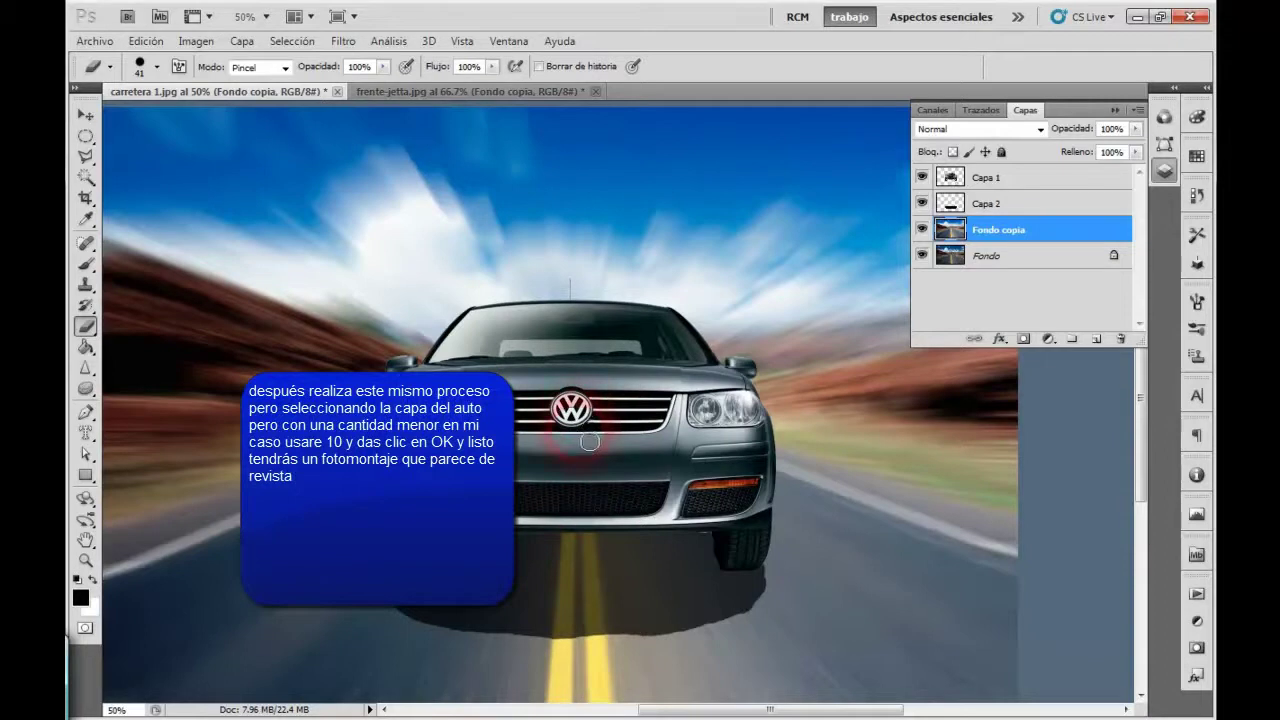
{"action": "left_click", "coordinate": [992, 186]}
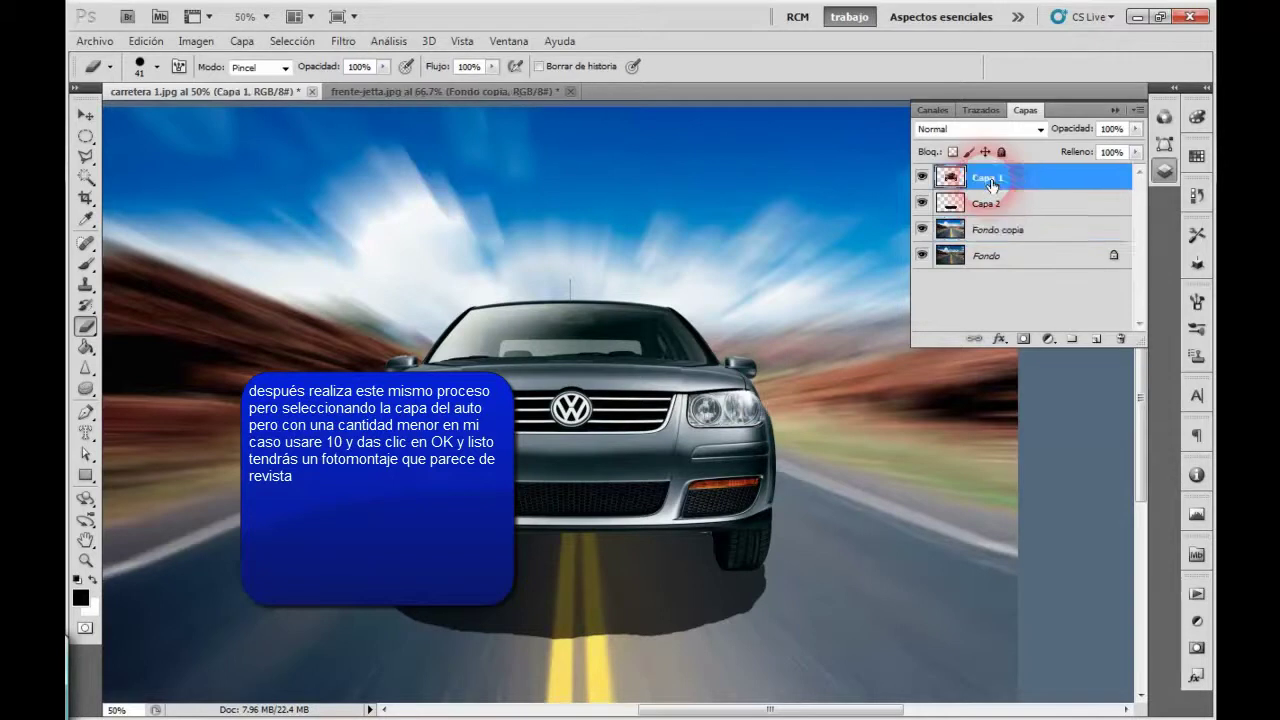
Blur the car layer Capa 1 with a Zoom radial blur of amount 10, repeated via Ctrl+F
{"action": "left_click", "coordinate": [341, 42]}
{"action": "mouse_move", "coordinate": [369, 222]}
{"action": "left_click", "coordinate": [495, 239]}
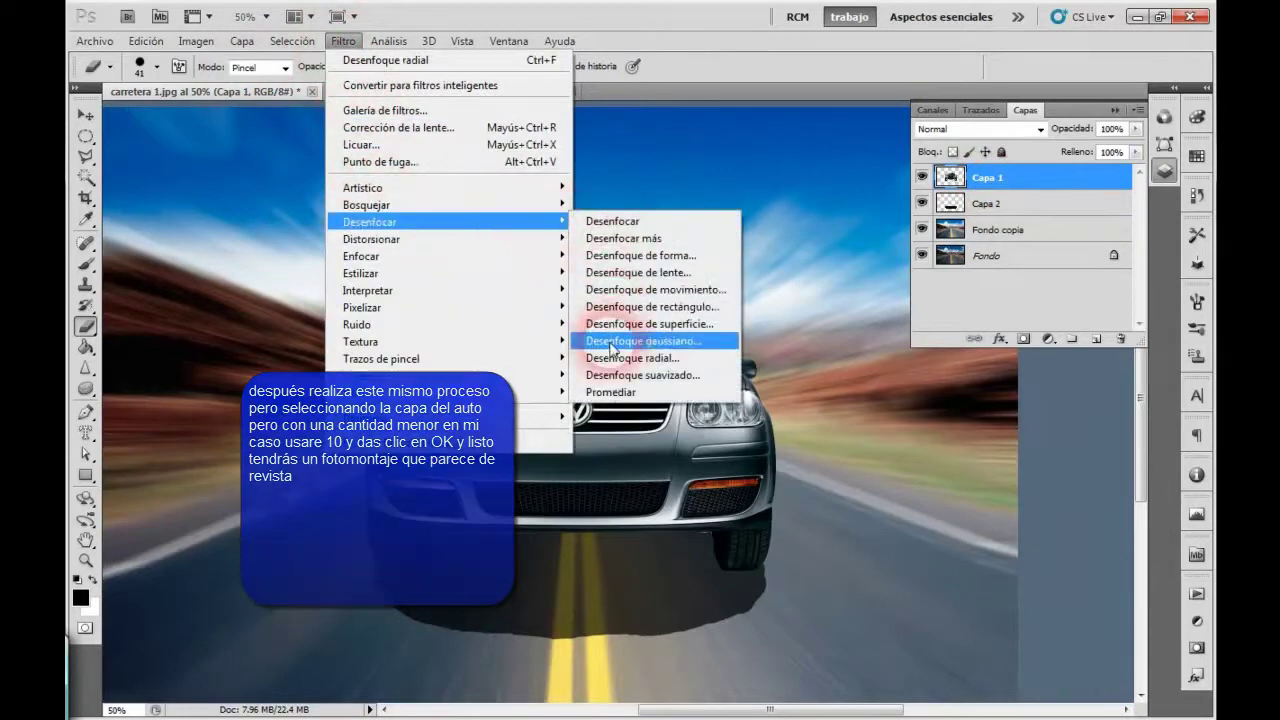
{"action": "left_click", "coordinate": [611, 358]}
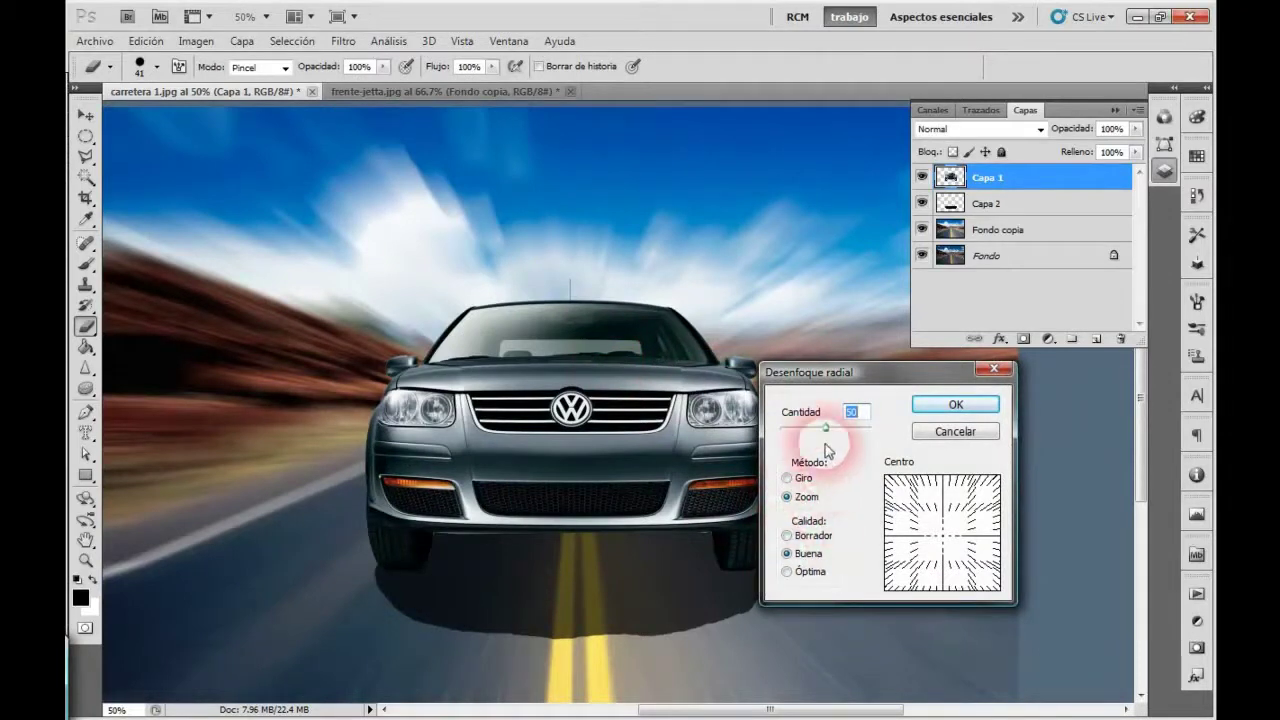
{"action": "left_click_drag", "start_coordinate": [826, 430], "coordinate": [799, 431]}
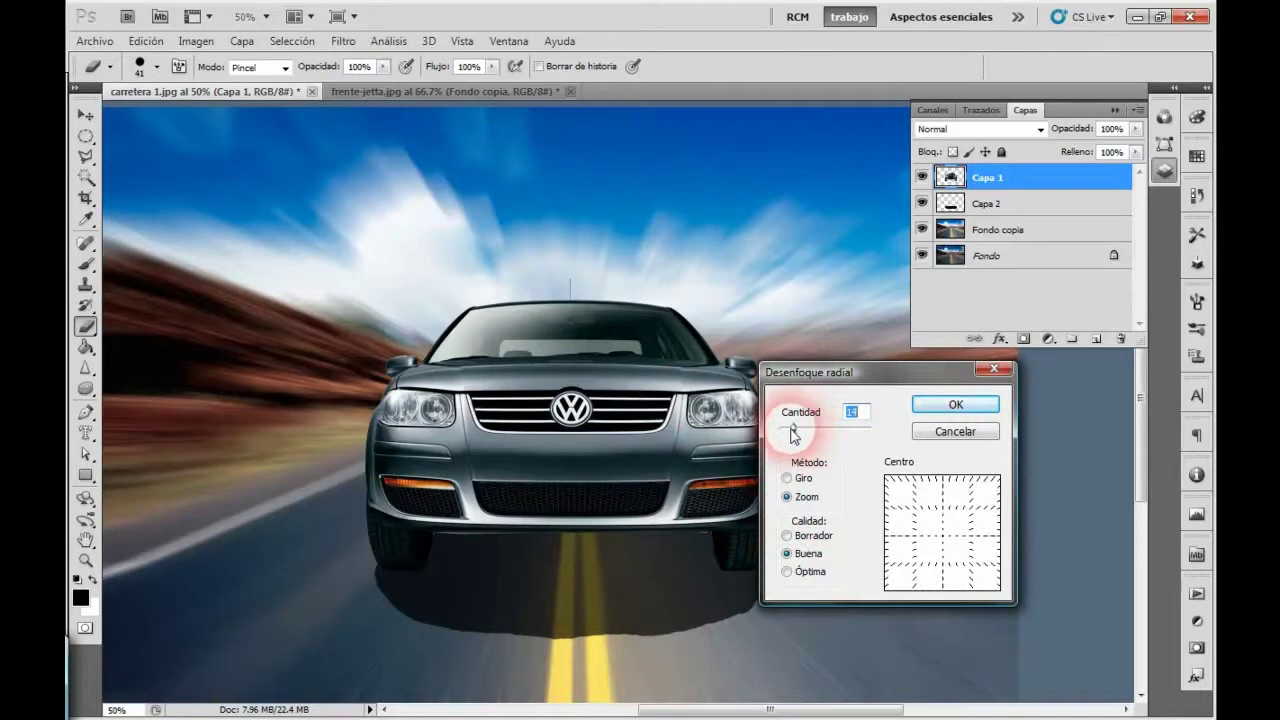
{"action": "left_click_drag", "start_coordinate": [789, 436], "coordinate": [795, 432]}
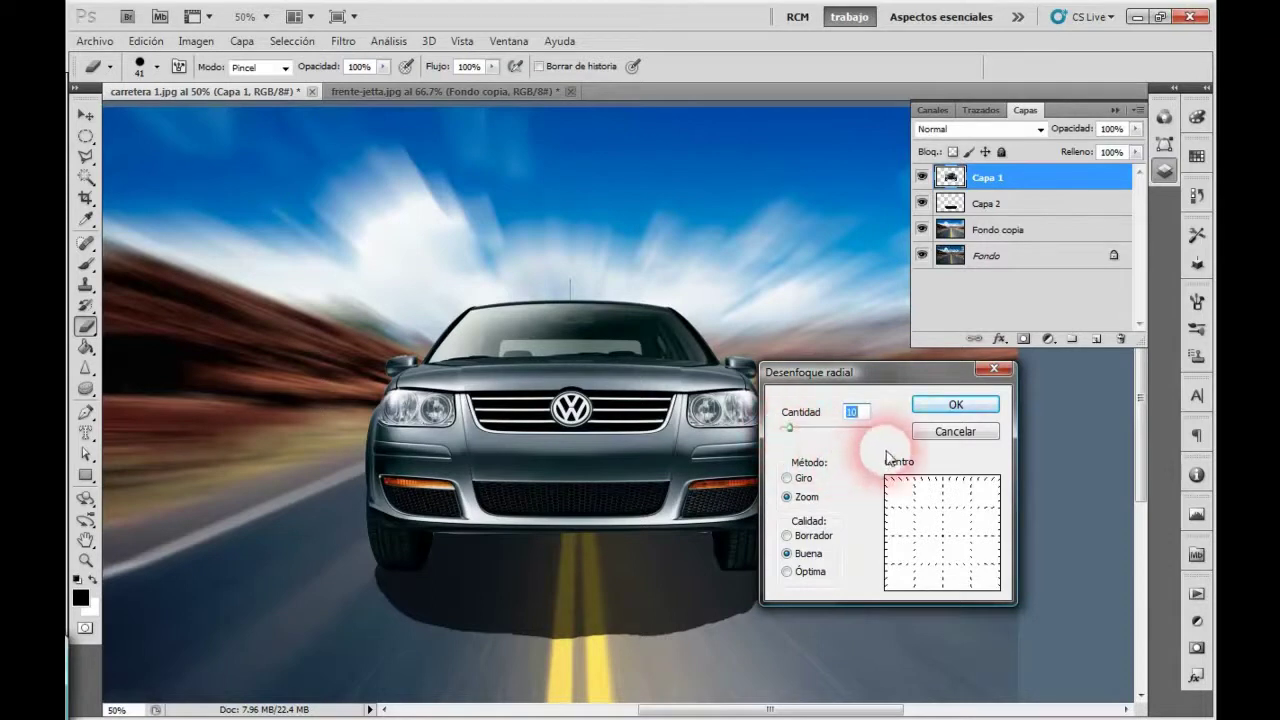
{"action": "left_click", "coordinate": [931, 413]}
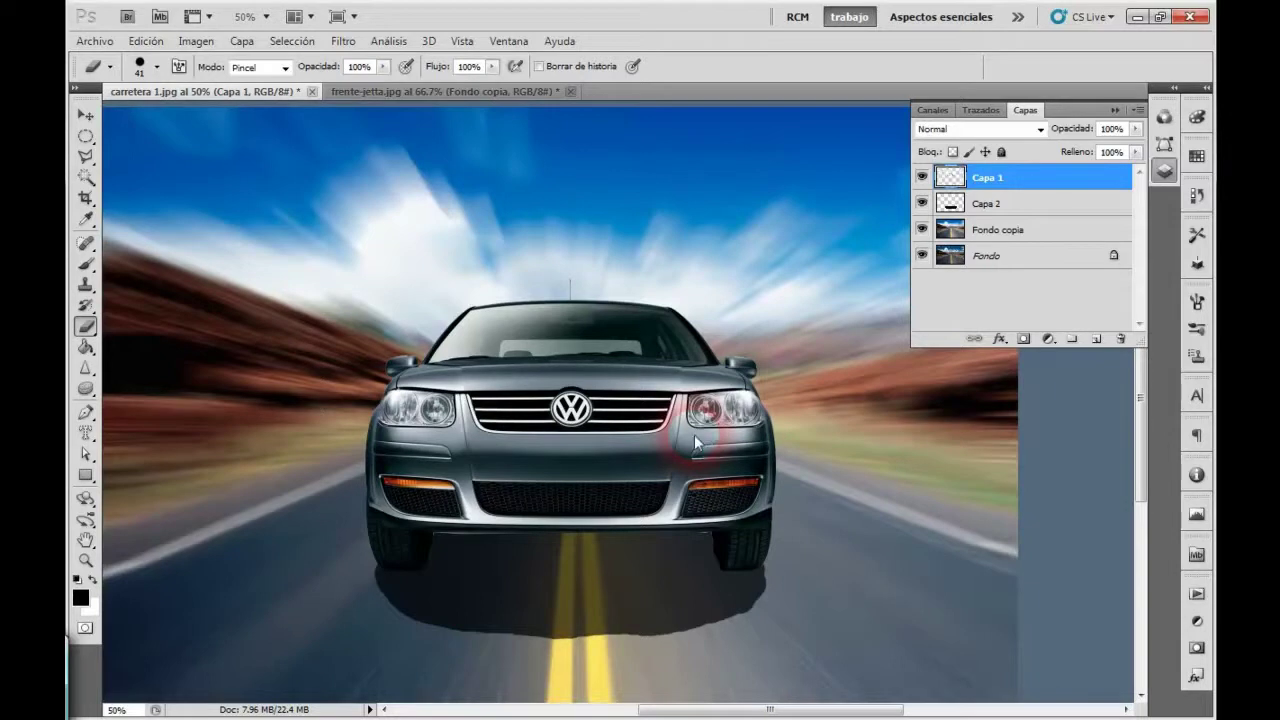
{"action": "key", "text": "ctrl+f"}
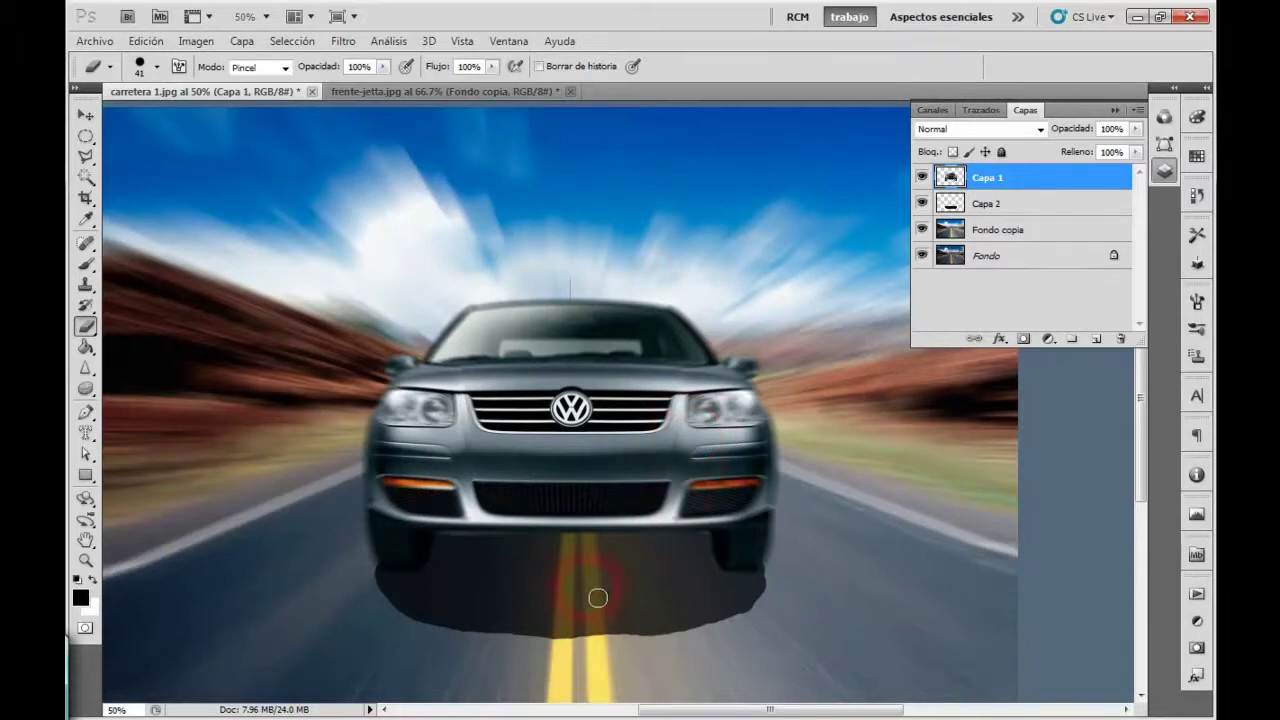
{"action": "left_click", "coordinate": [985, 204]}
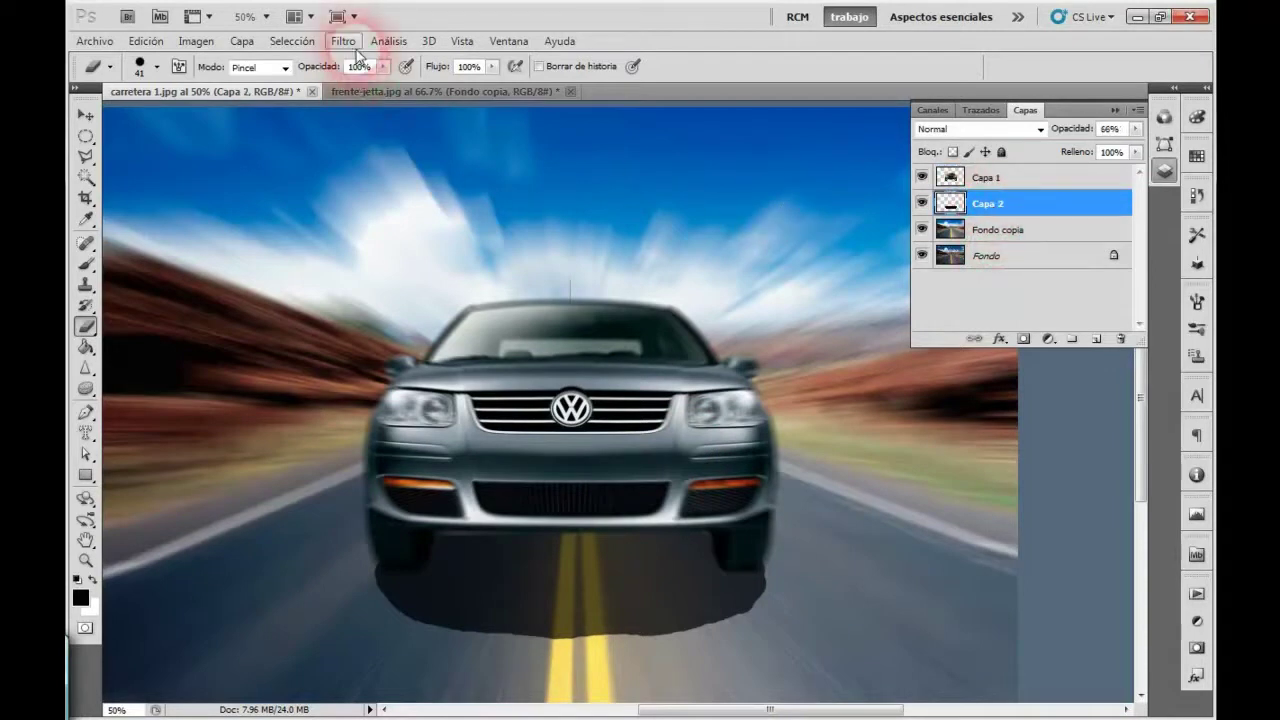
Apply the same Zoom radial blur of amount 10 to the shadow layer Capa 2
{"action": "left_click", "coordinate": [345, 41]}
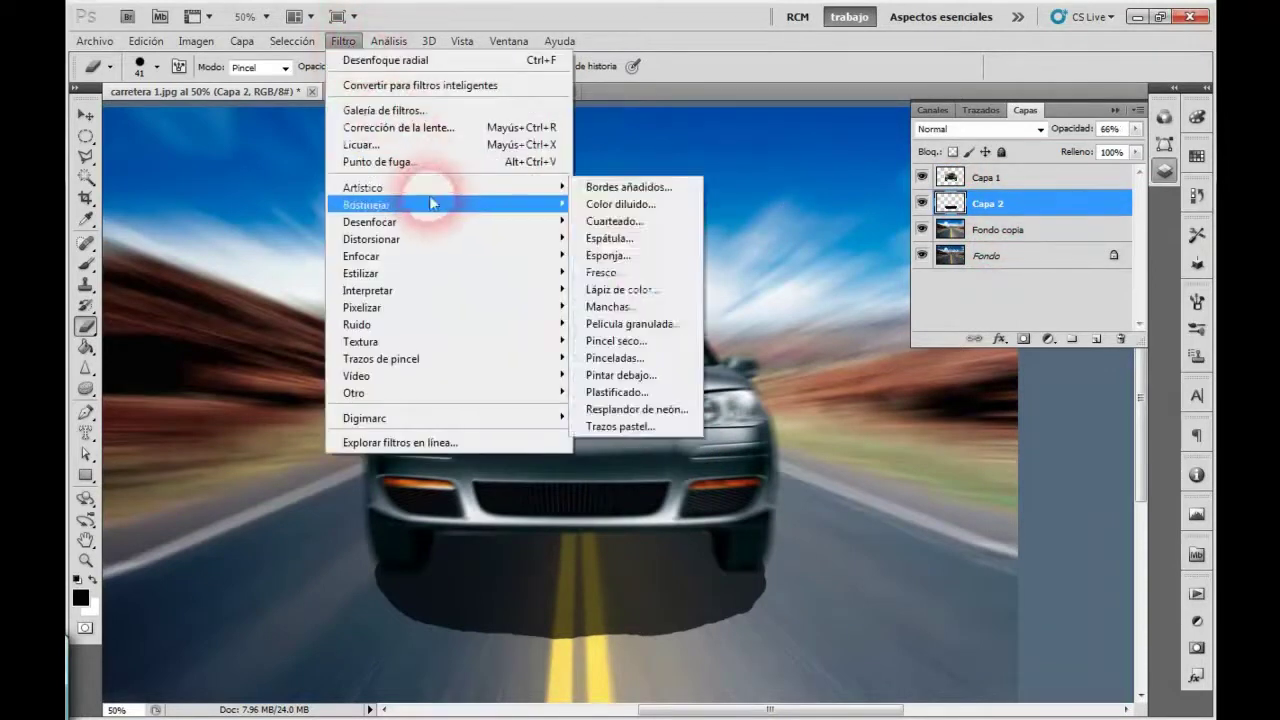
{"action": "mouse_move", "coordinate": [369, 222]}
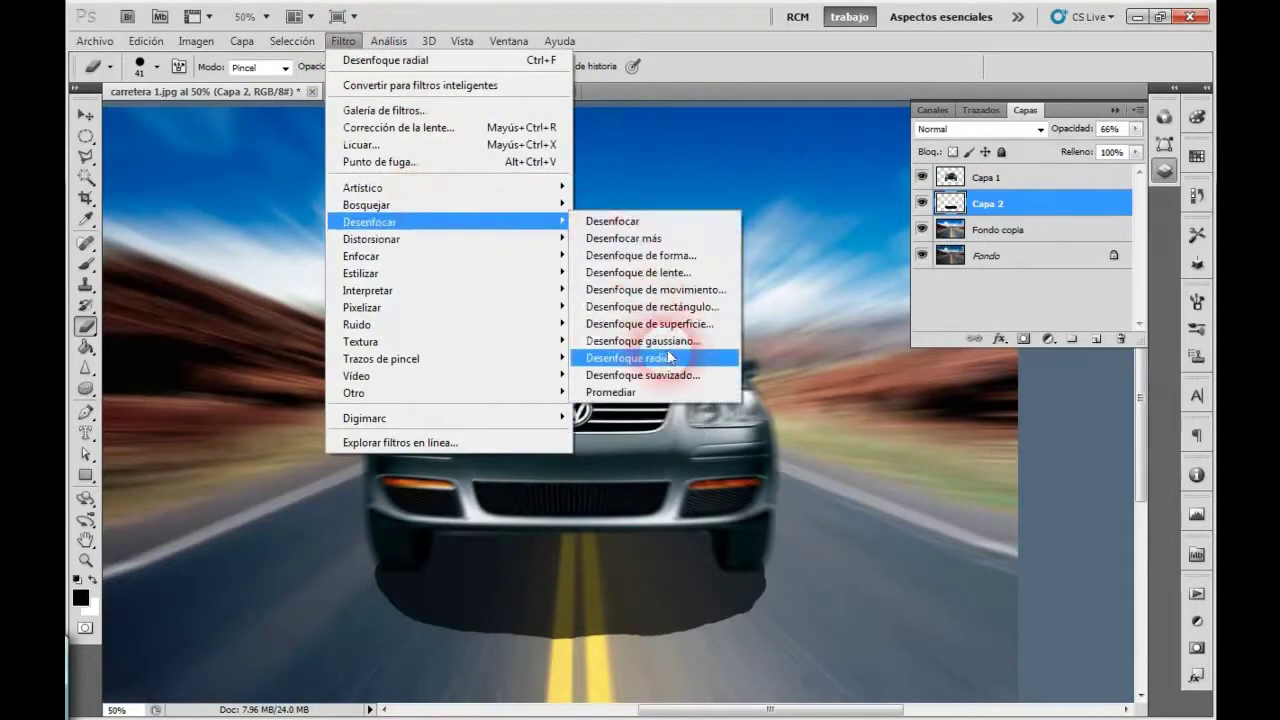
{"action": "left_click", "coordinate": [668, 358]}
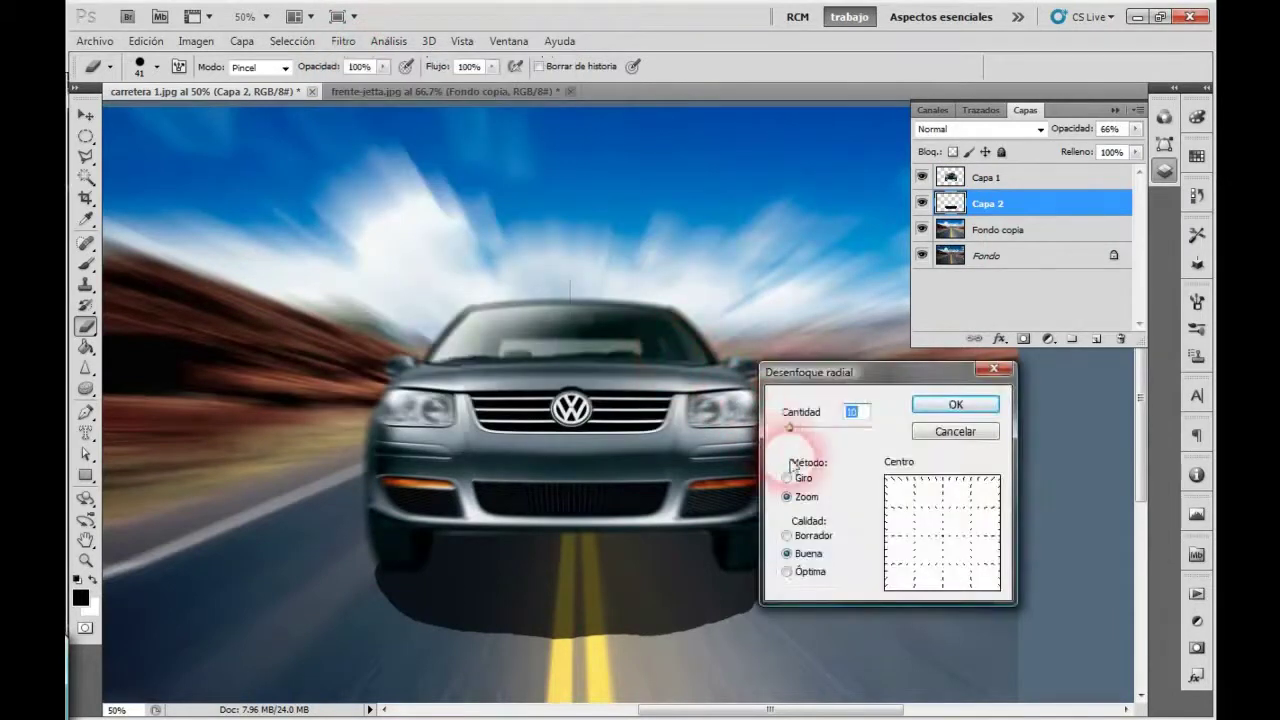
{"action": "left_click", "coordinate": [942, 408]}
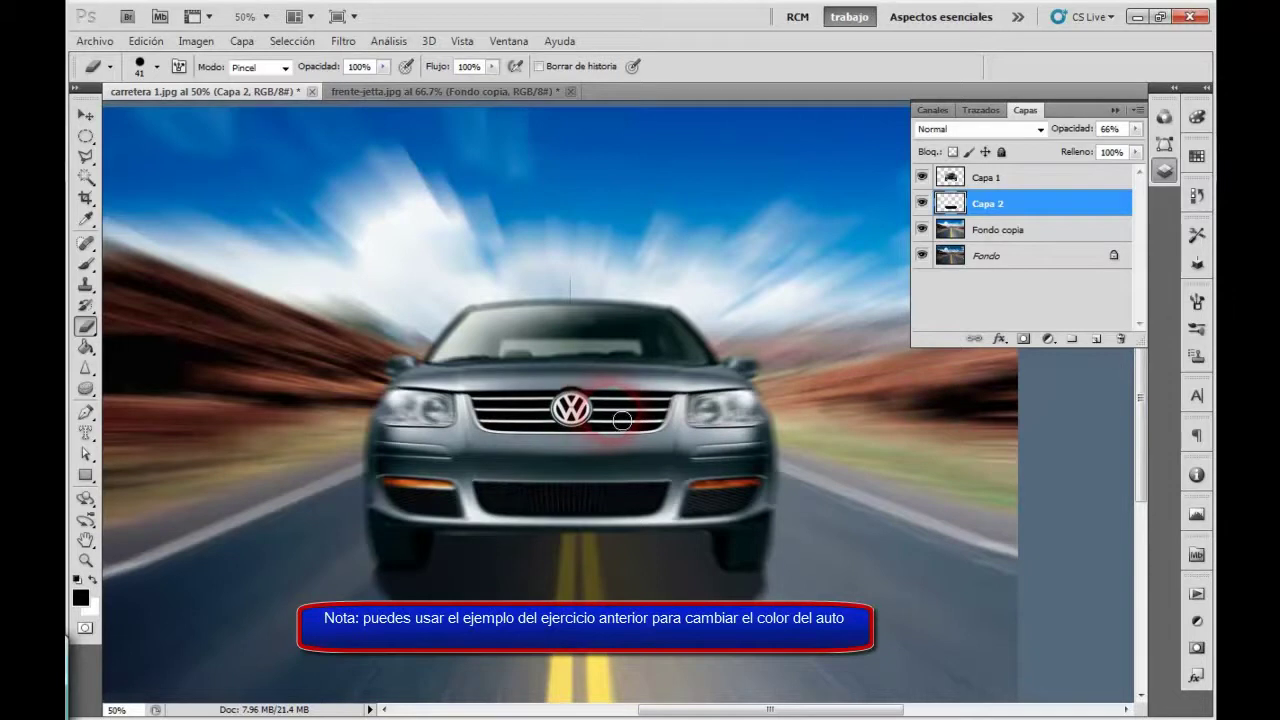
{"action": "left_click", "coordinate": [990, 178]}
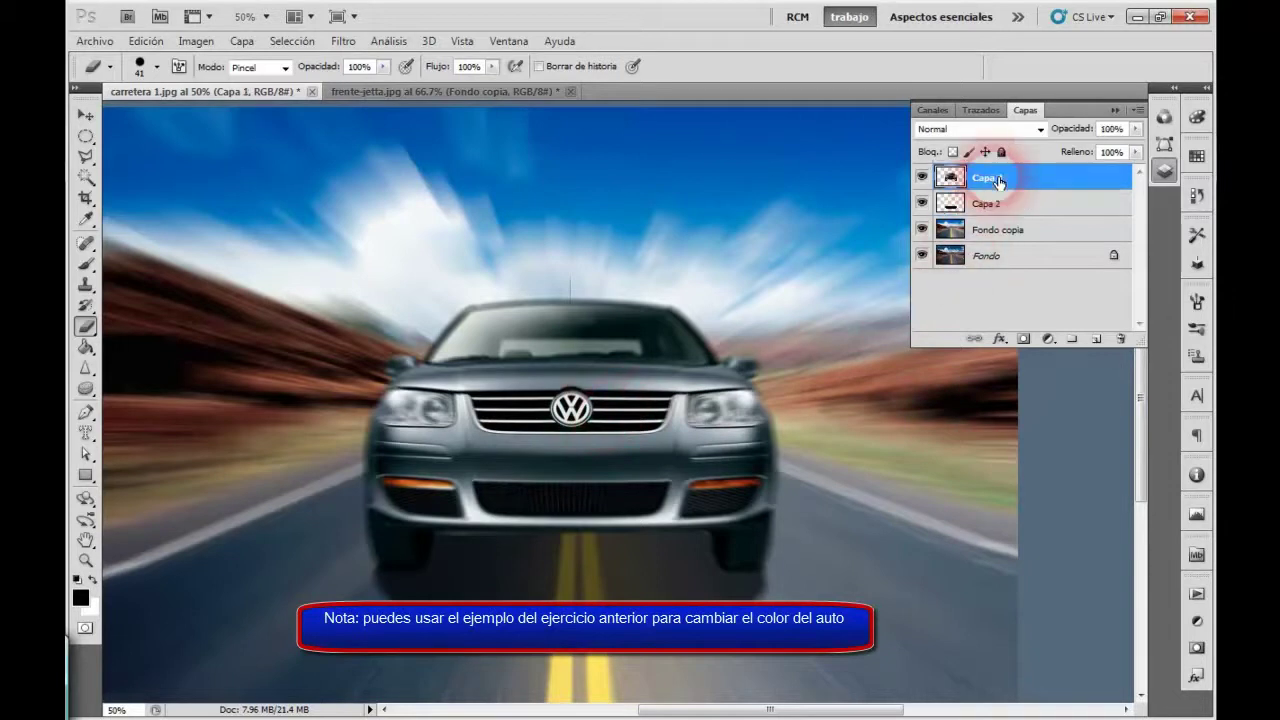
Add a new empty layer Capa 3 above the car and switch to the Brush tool
{"action": "left_click", "coordinate": [1099, 341]}
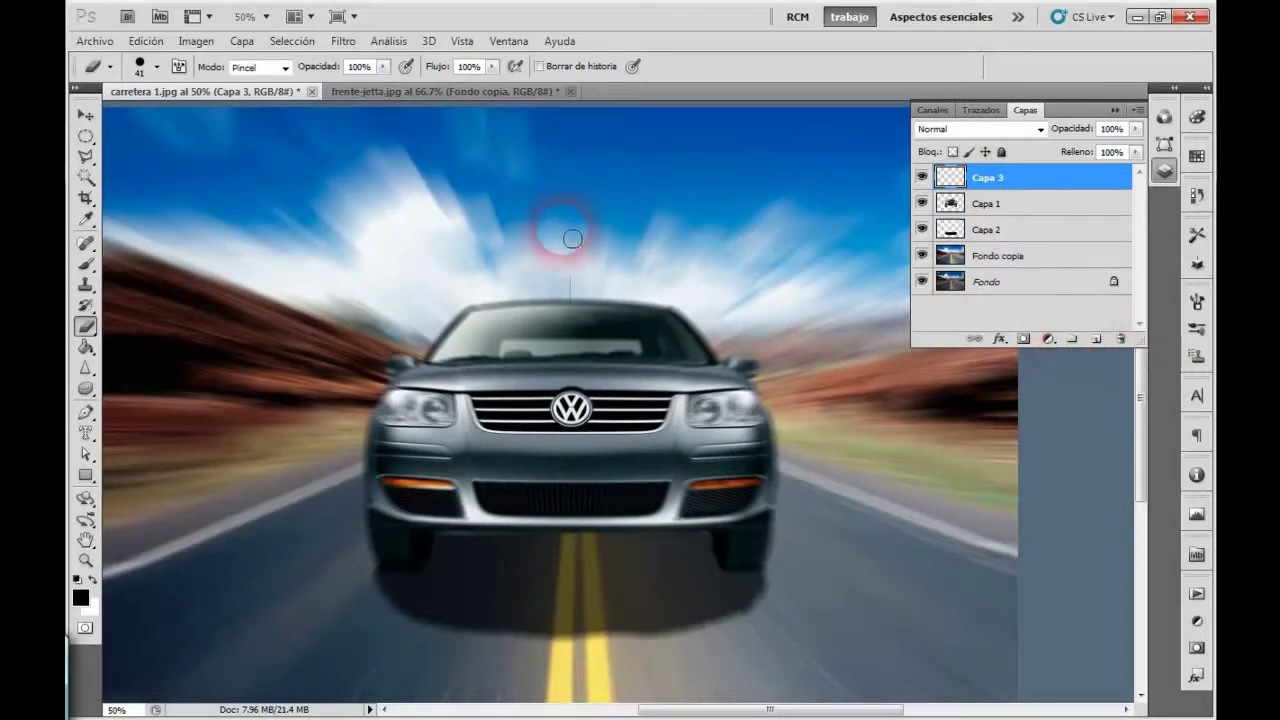
{"action": "left_click_drag", "start_coordinate": [204, 266], "coordinate": [114, 260]}
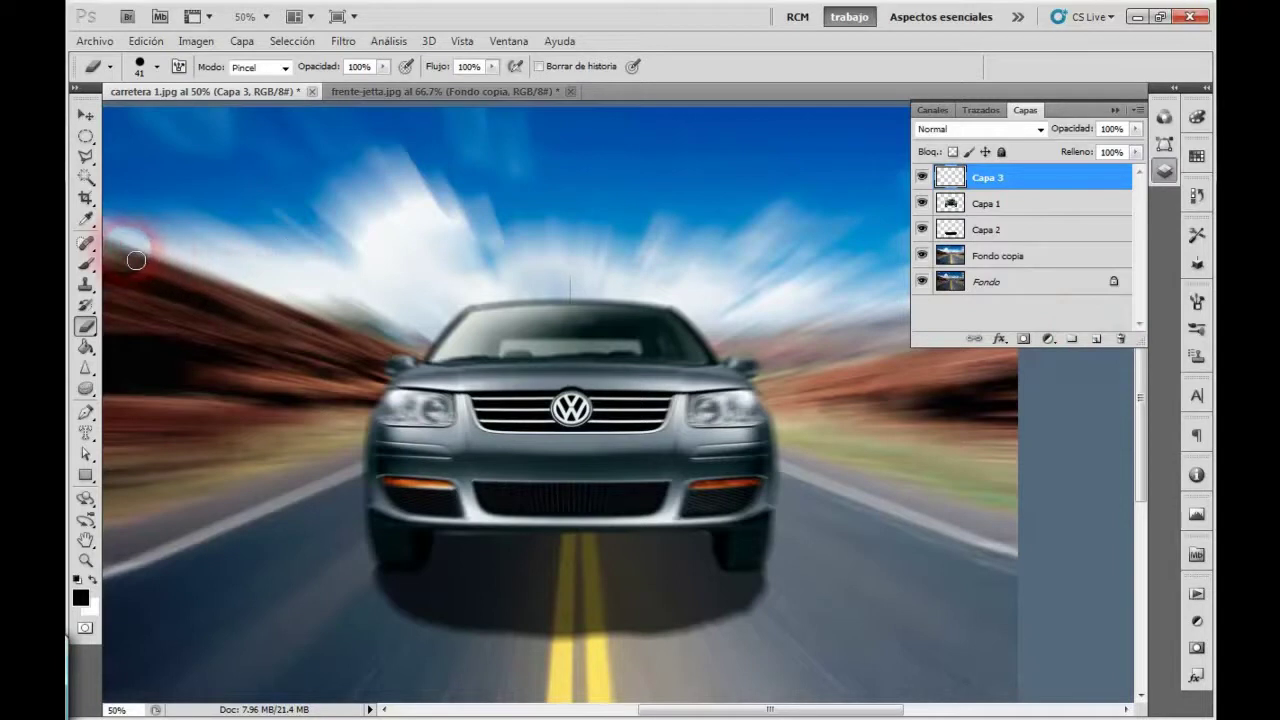
{"action": "left_click", "coordinate": [85, 263]}
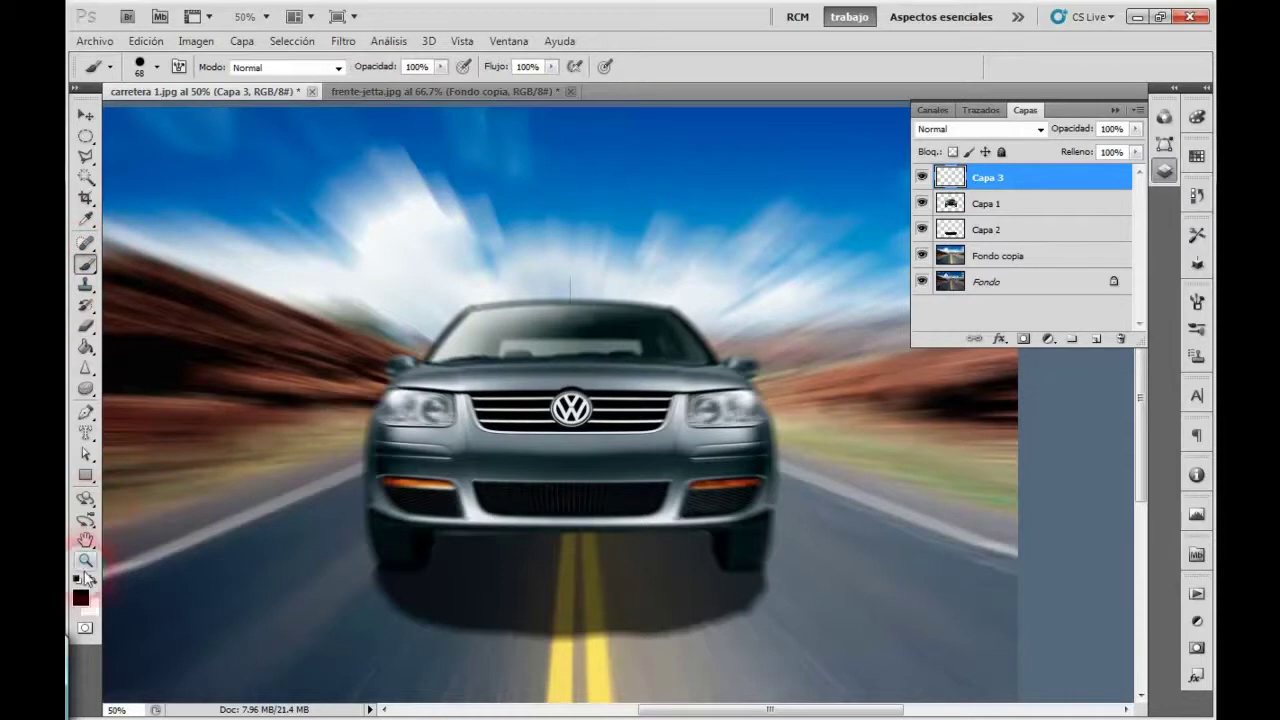
Set the foreground painting colour to deep red ab0000
{"action": "left_click", "coordinate": [80, 597]}
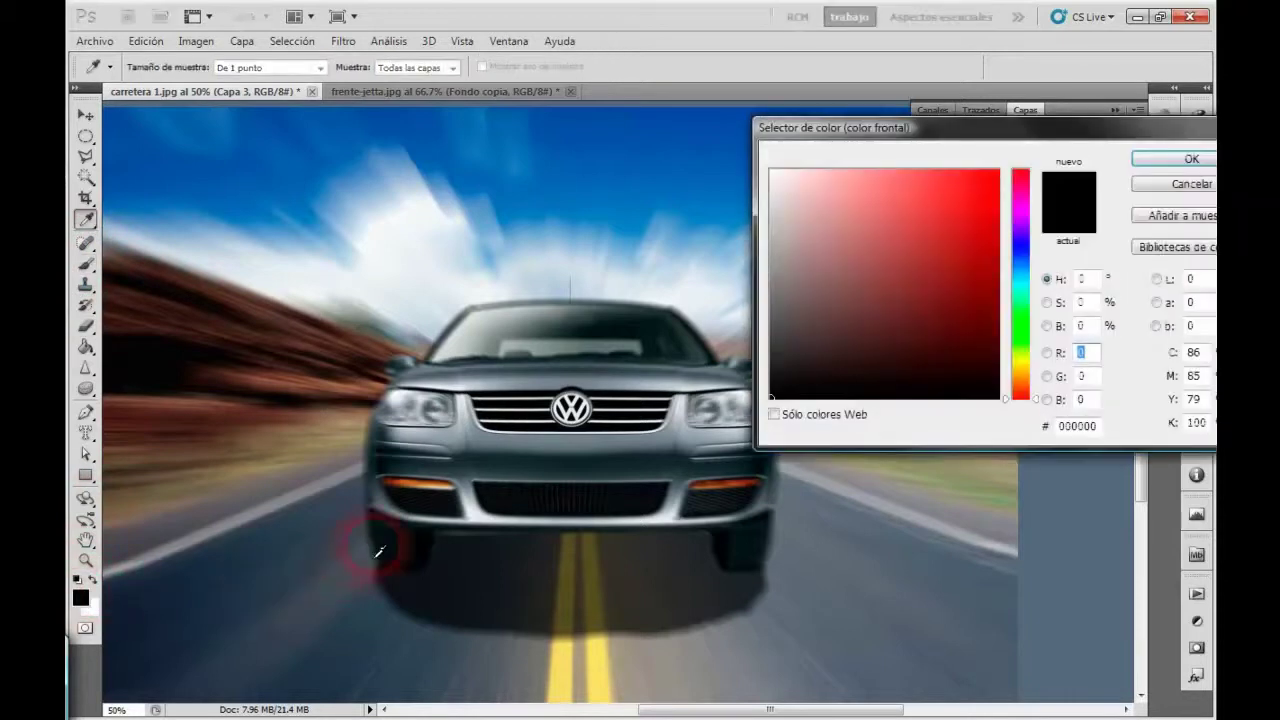
{"action": "left_click", "coordinate": [997, 230]}
{"action": "left_click_drag", "start_coordinate": [997, 230], "coordinate": [1005, 249]}
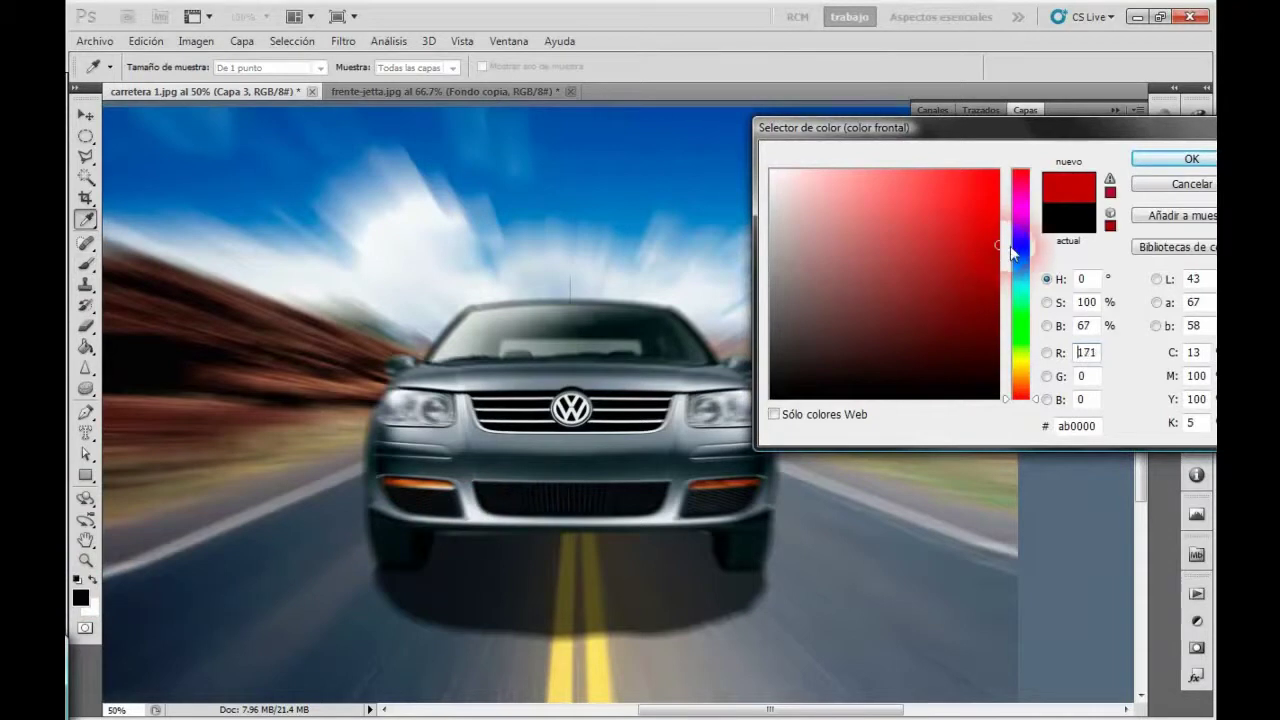
{"action": "left_click", "coordinate": [1194, 160]}
{"action": "key", "text": "b"}
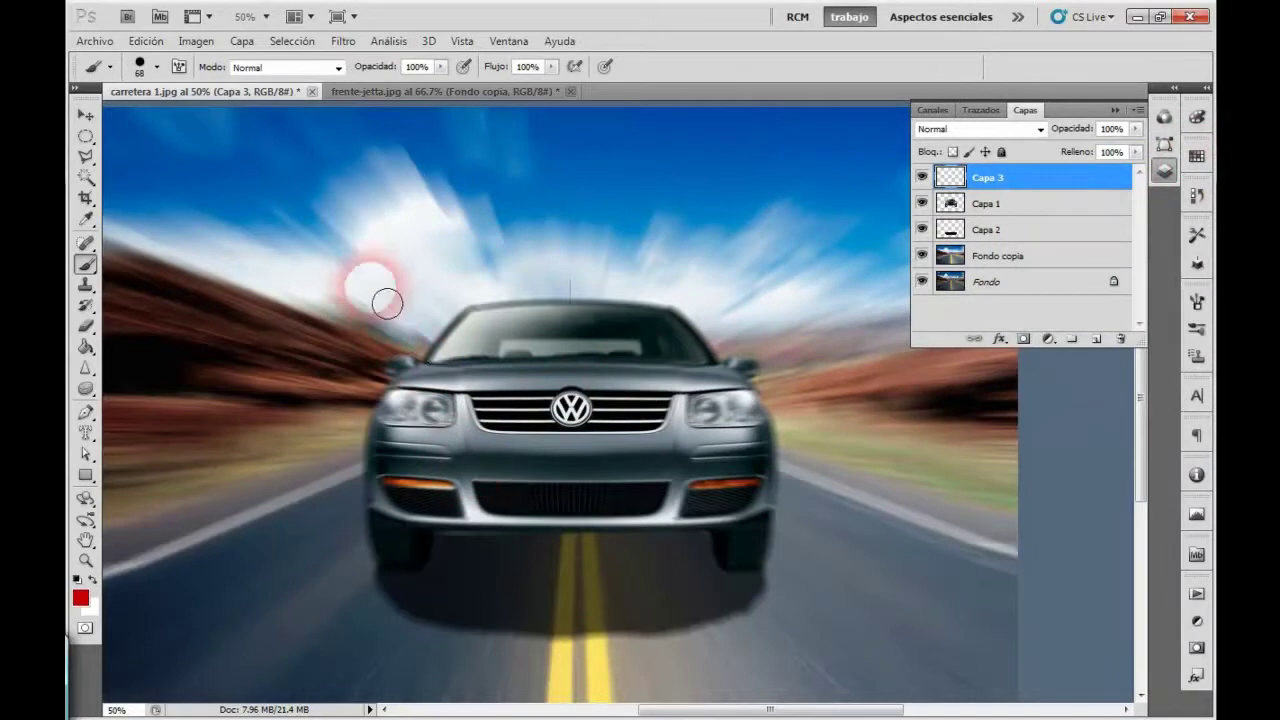
{"action": "left_click_drag", "start_coordinate": [333, 251], "coordinate": [810, 606]}
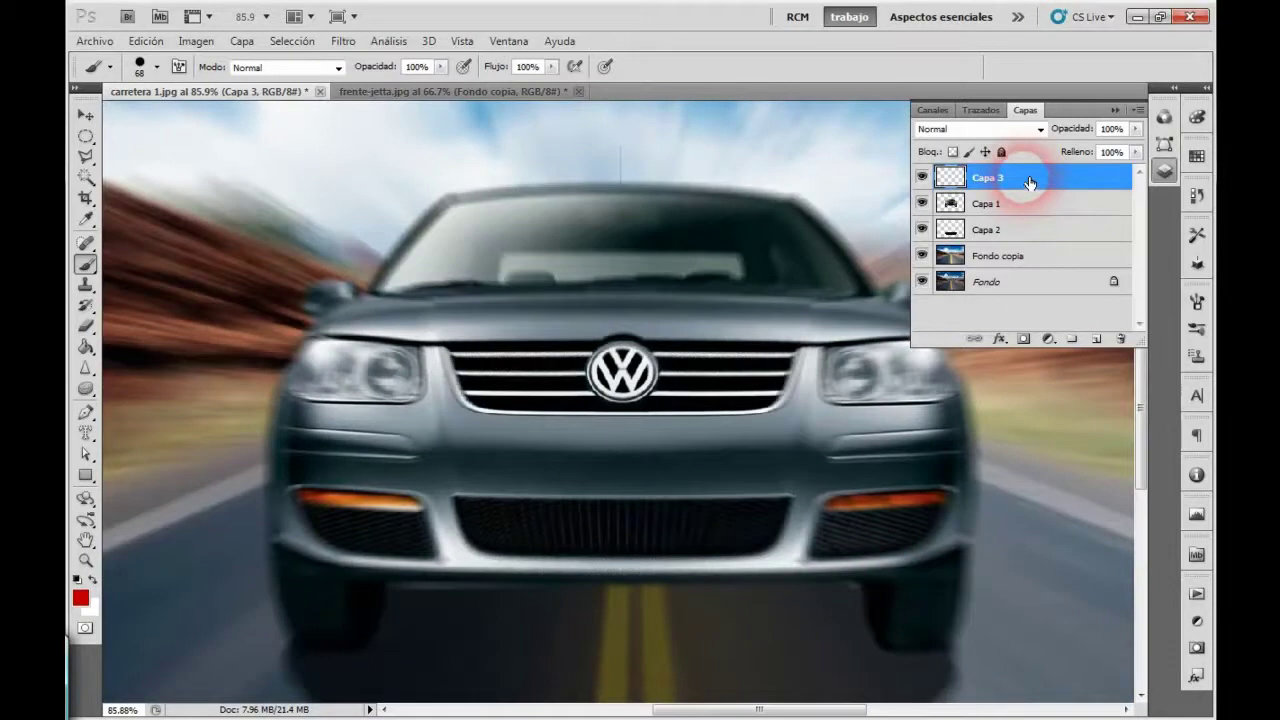
Shrink the brush to 43 px and paint red along the car's bumper
{"action": "mouse_move", "coordinate": [446, 580]}
{"action": "left_mouse_down"}
{"action": "mouse_move", "coordinate": [481, 541]}
{"action": "mouse_move", "coordinate": [527, 527]}
{"action": "mouse_move", "coordinate": [512, 532]}
{"action": "left_mouse_up"}
{"action": "right_click", "coordinate": [481, 541]}
{"action": "left_click", "coordinate": [286, 519]}
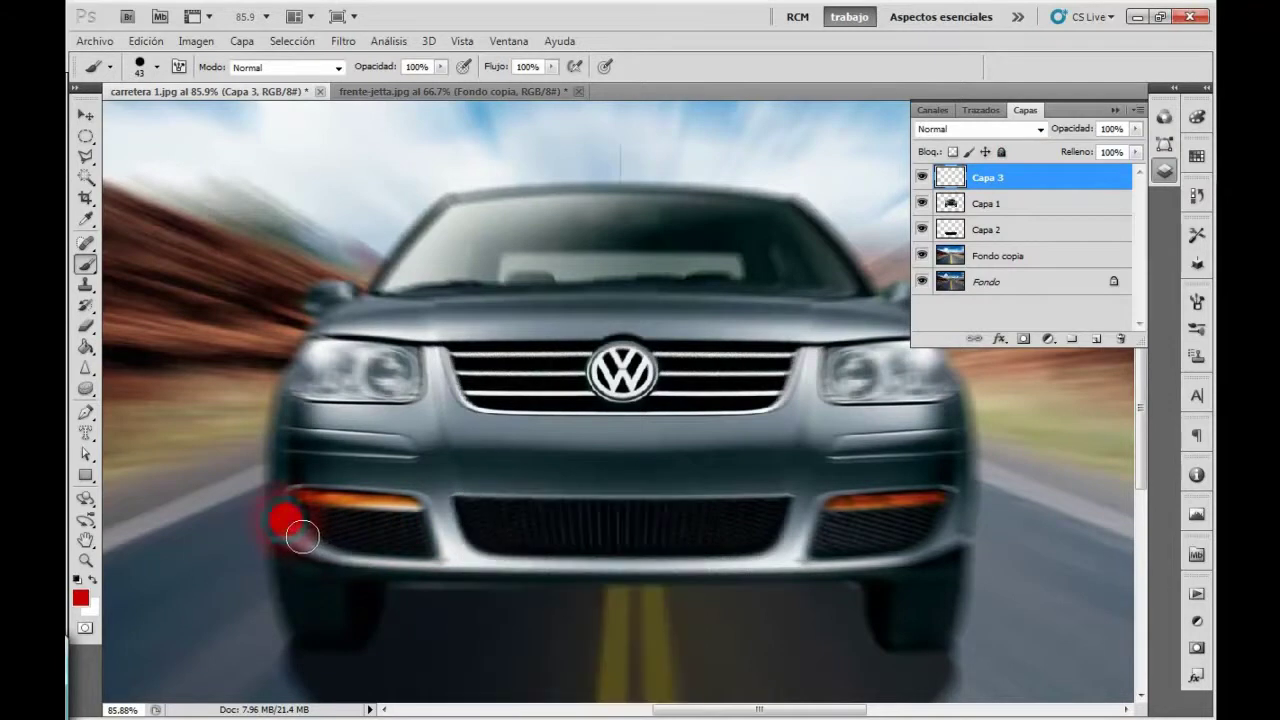
{"action": "mouse_move", "coordinate": [301, 537]}
{"action": "left_mouse_down"}
{"action": "mouse_move", "coordinate": [425, 540]}
{"action": "mouse_move", "coordinate": [460, 518]}
{"action": "mouse_move", "coordinate": [400, 474]}
{"action": "mouse_move", "coordinate": [376, 490]}
{"action": "mouse_move", "coordinate": [301, 495]}
{"action": "left_mouse_up"}
{"action": "mouse_move", "coordinate": [300, 546]}
{"action": "left_mouse_down"}
{"action": "mouse_move", "coordinate": [374, 569]}
{"action": "mouse_move", "coordinate": [560, 574]}
{"action": "mouse_move", "coordinate": [457, 549]}
{"action": "mouse_move", "coordinate": [449, 574]}
{"action": "mouse_move", "coordinate": [509, 580]}
{"action": "mouse_move", "coordinate": [766, 571]}
{"action": "mouse_move", "coordinate": [806, 566]}
{"action": "mouse_move", "coordinate": [822, 541]}
{"action": "mouse_move", "coordinate": [806, 577]}
{"action": "mouse_move", "coordinate": [963, 551]}
{"action": "left_mouse_up"}
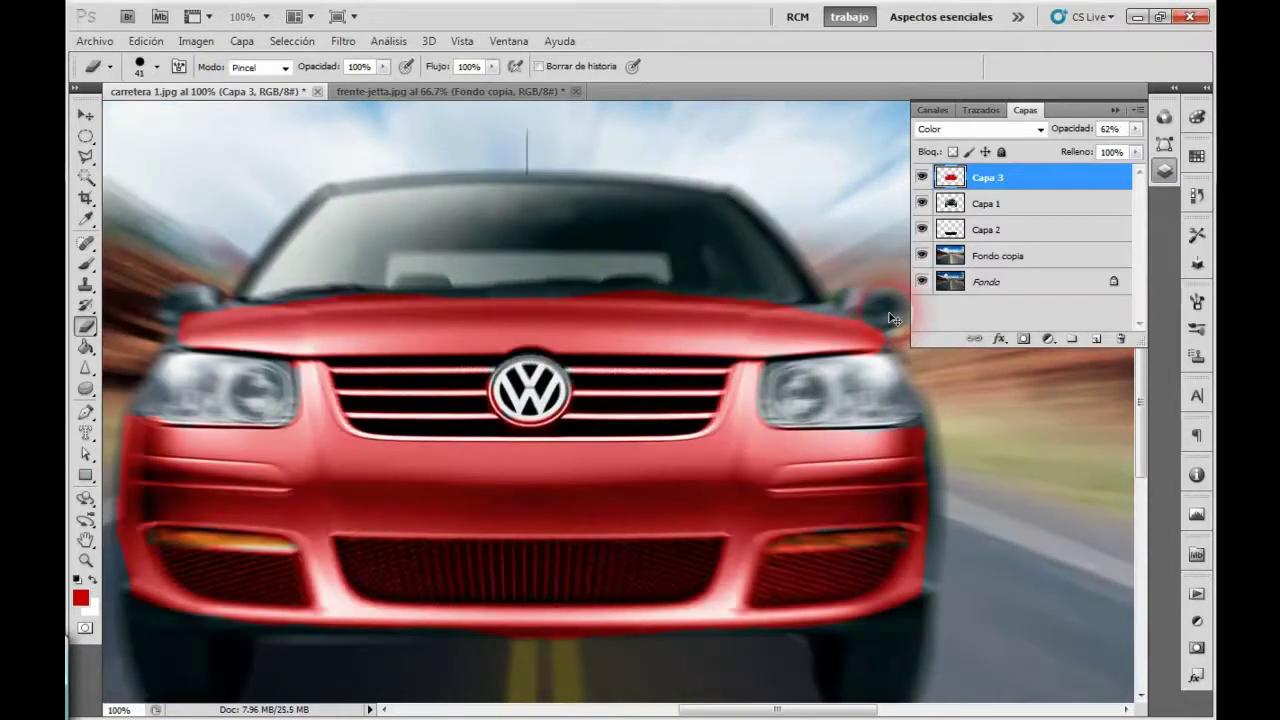
Erase stray red around the mirror and windshield's lower edge, then zoom out to the whole car
{"action": "mouse_move", "coordinate": [893, 320]}
{"action": "left_mouse_down"}
{"action": "mouse_move", "coordinate": [850, 292]}
{"action": "mouse_move", "coordinate": [800, 285]}
{"action": "mouse_move", "coordinate": [788, 305]}
{"action": "mouse_move", "coordinate": [686, 257]}
{"action": "mouse_move", "coordinate": [638, 268]}
{"action": "left_mouse_up"}
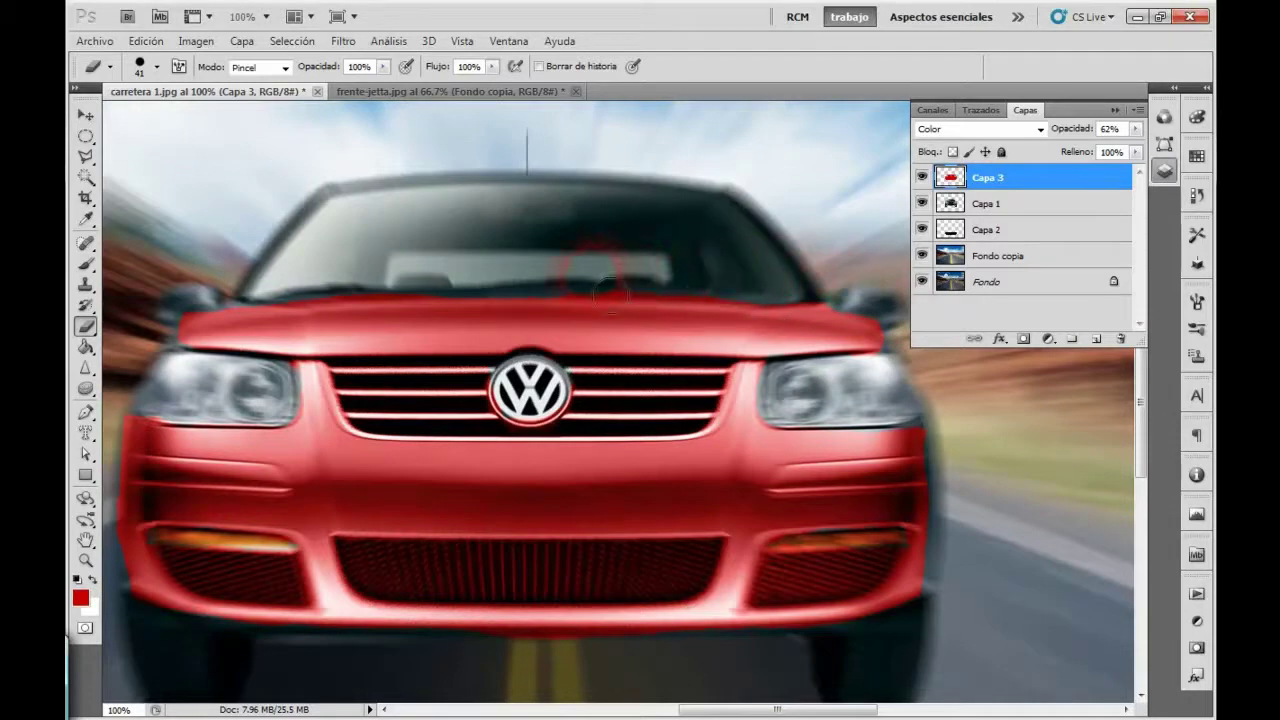
{"action": "mouse_move", "coordinate": [643, 290]}
{"action": "left_mouse_down"}
{"action": "mouse_move", "coordinate": [720, 290]}
{"action": "mouse_move", "coordinate": [755, 312]}
{"action": "left_mouse_up"}
{"action": "mouse_move", "coordinate": [505, 268]}
{"action": "left_mouse_down"}
{"action": "mouse_move", "coordinate": [440, 258]}
{"action": "mouse_move", "coordinate": [420, 294]}
{"action": "mouse_move", "coordinate": [271, 300]}
{"action": "mouse_move", "coordinate": [216, 318]}
{"action": "left_mouse_up"}
{"action": "mouse_move", "coordinate": [670, 306]}
{"action": "left_mouse_down"}
{"action": "mouse_move", "coordinate": [797, 305]}
{"action": "mouse_move", "coordinate": [840, 290]}
{"action": "mouse_move", "coordinate": [814, 277]}
{"action": "mouse_move", "coordinate": [750, 301]}
{"action": "left_mouse_up"}
{"action": "left_click", "coordinate": [750, 301], "text": "alt"}
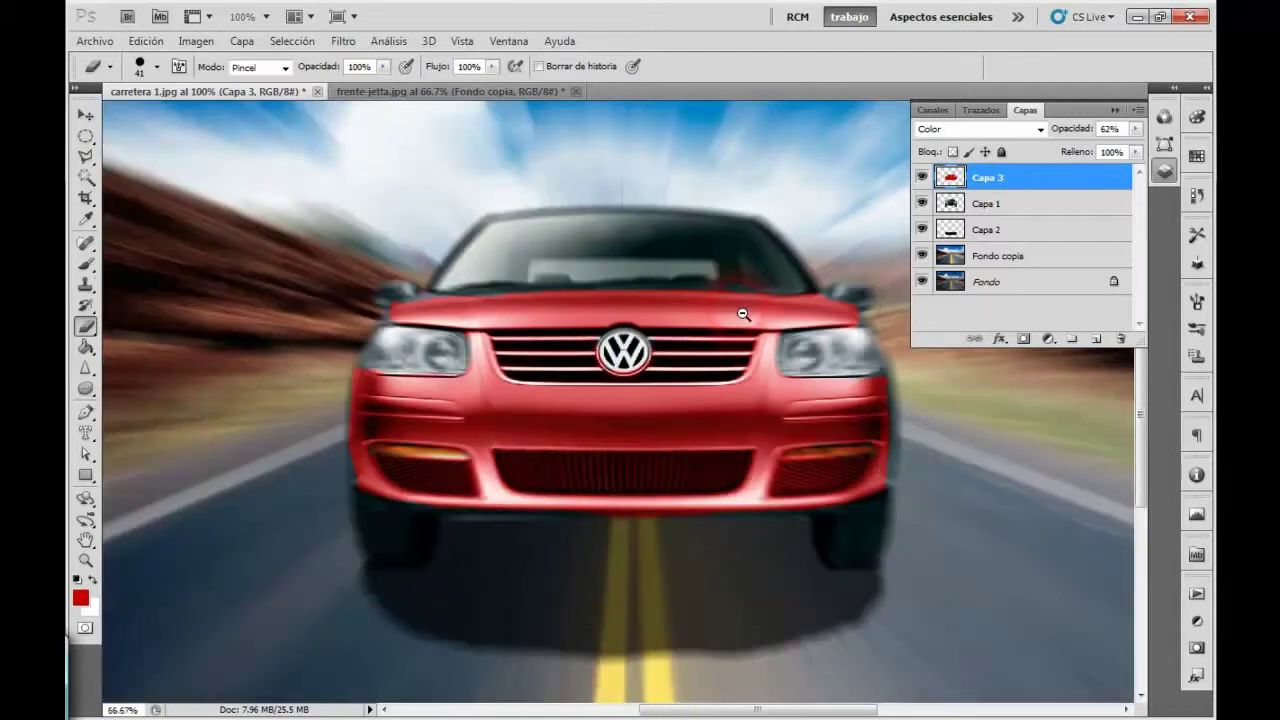
{"action": "left_click", "coordinate": [745, 305], "text": "alt"}
{"action": "left_click_drag", "start_coordinate": [748, 266], "coordinate": [756, 360]}
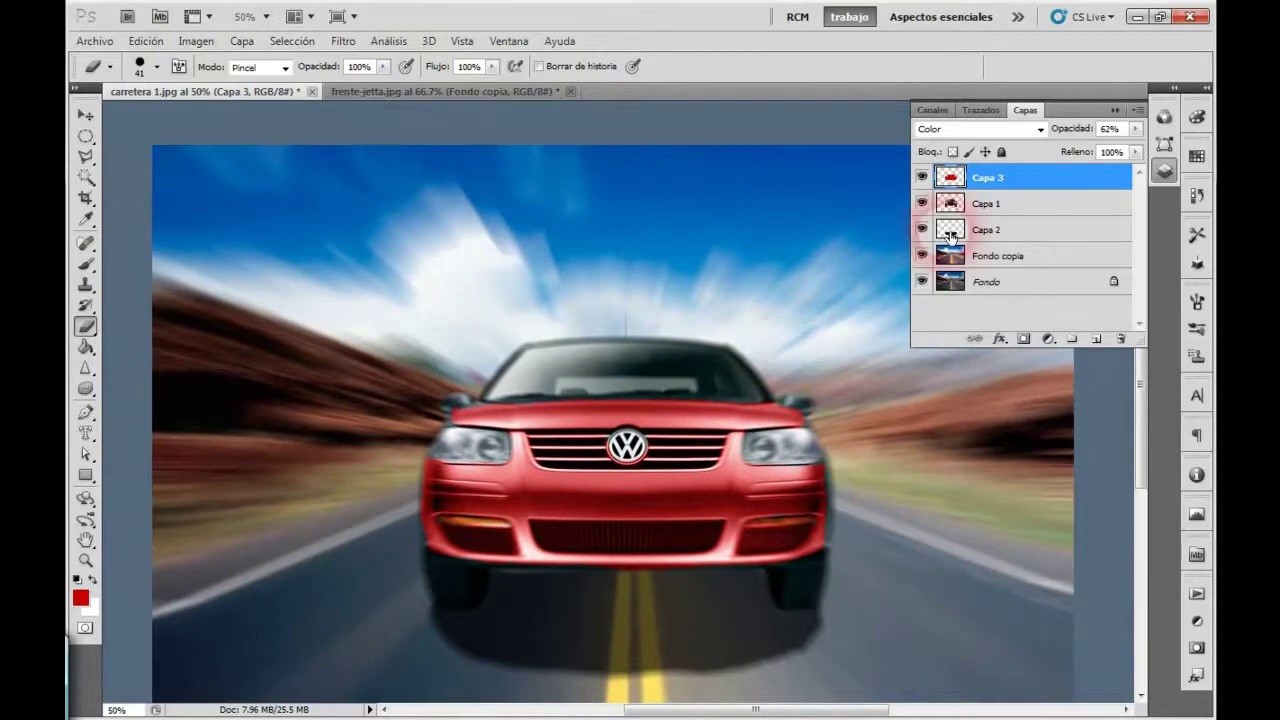
Toggle Capa 3's visibility off, on and off again, then collapse the Layers panel
{"action": "left_click", "coordinate": [924, 178]}
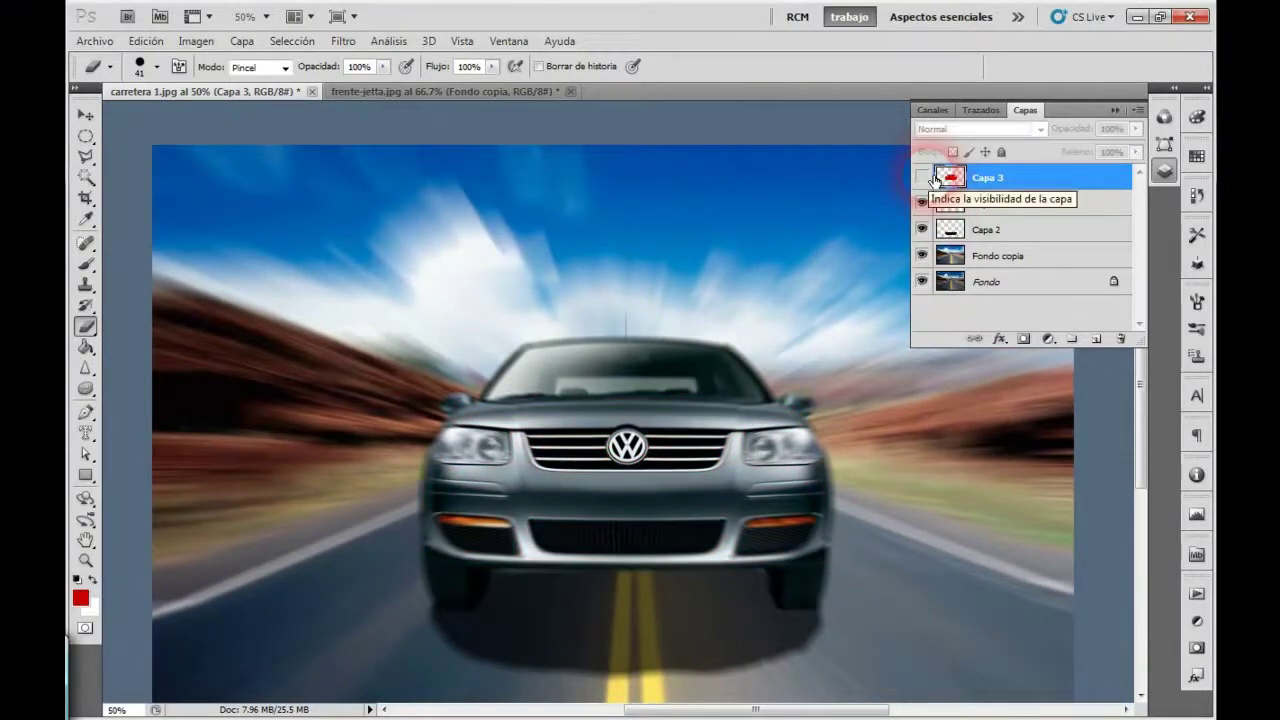
{"action": "left_click", "coordinate": [931, 177]}
{"action": "left_click", "coordinate": [926, 177]}
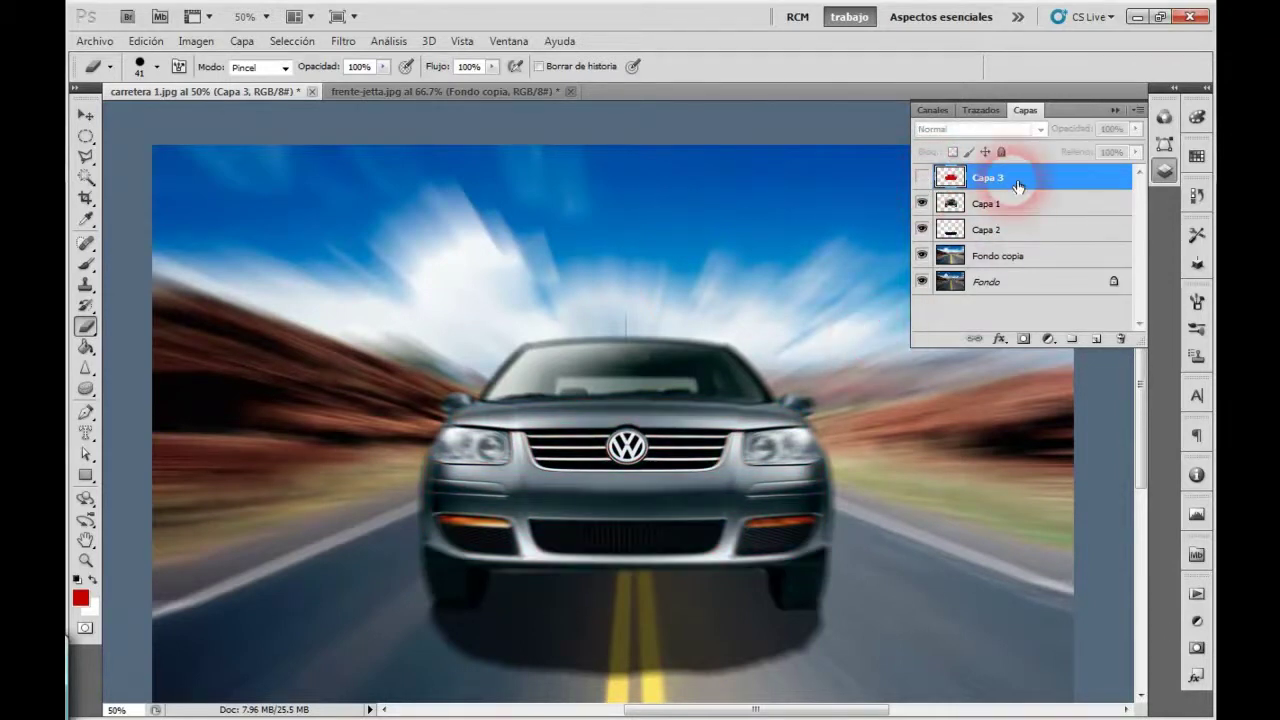
{"action": "left_click_drag", "start_coordinate": [814, 289], "coordinate": [808, 258]}
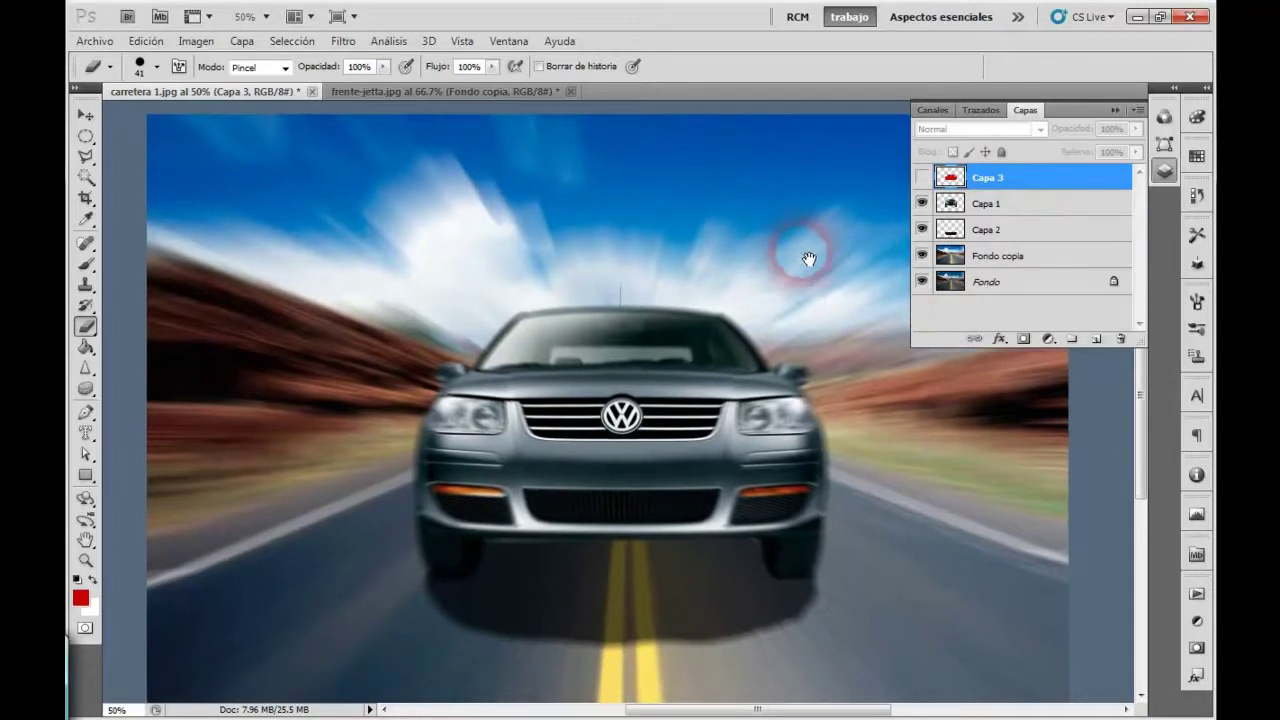
{"action": "left_click", "coordinate": [1116, 110]}
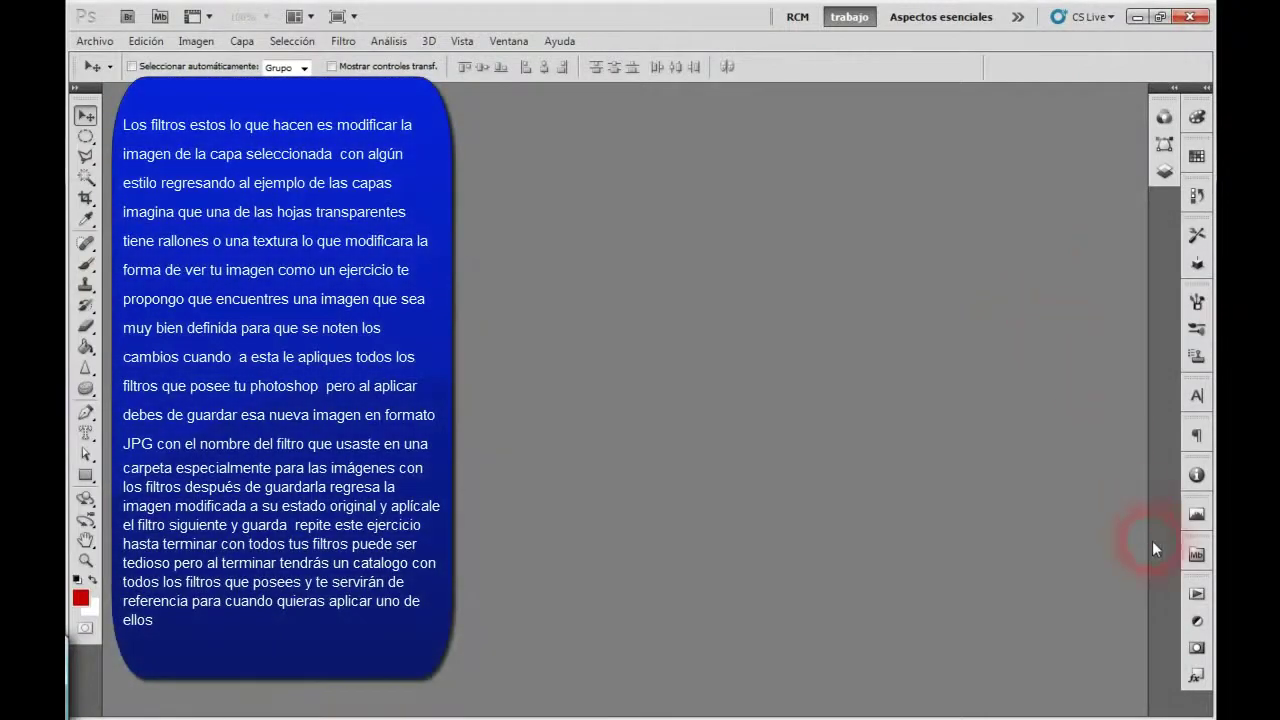
Open the anime image 94731m.jpg by dragging it from Mini Bridge into the workspace
{"action": "left_click", "coordinate": [1197, 556]}
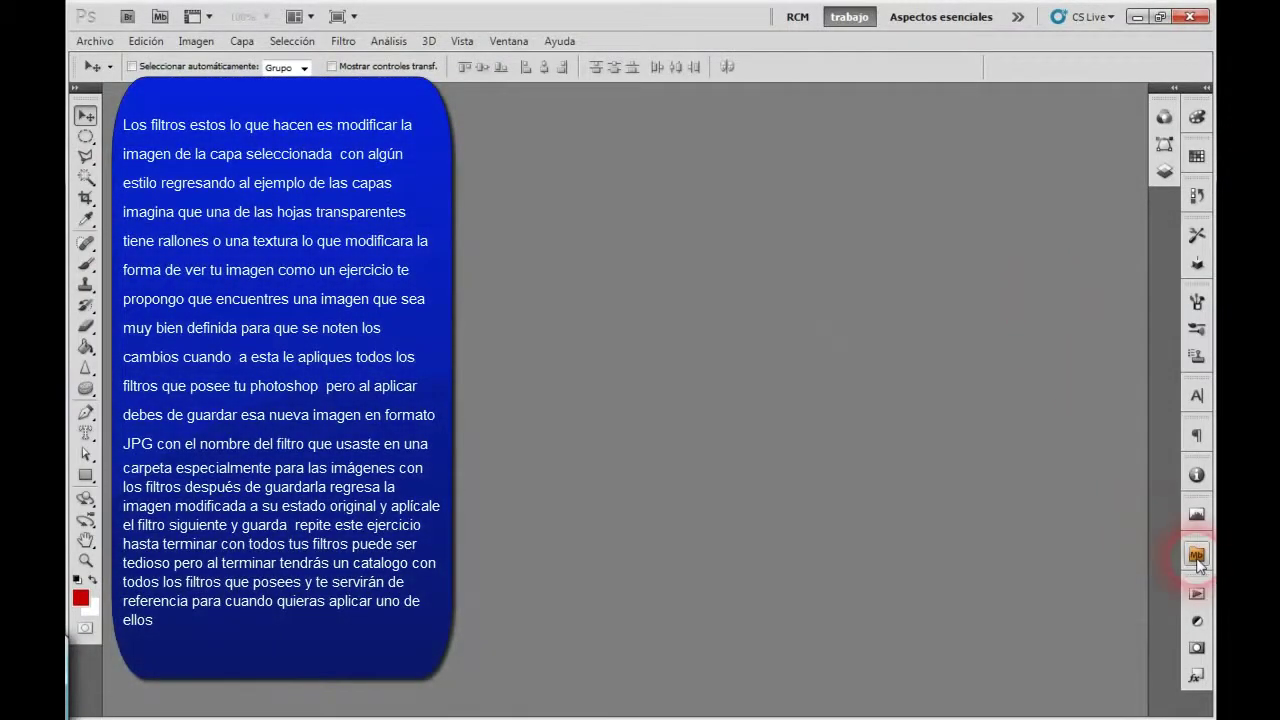
{"action": "left_click", "coordinate": [1197, 556]}
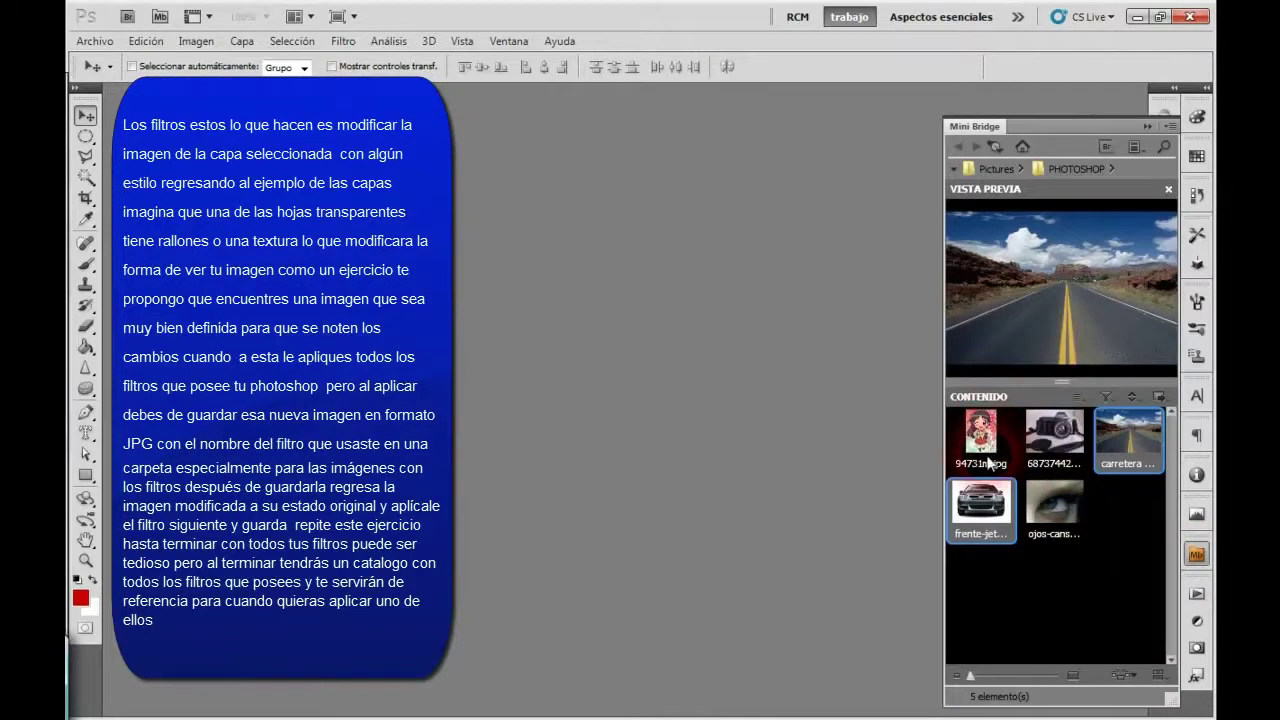
{"action": "left_click", "coordinate": [986, 460]}
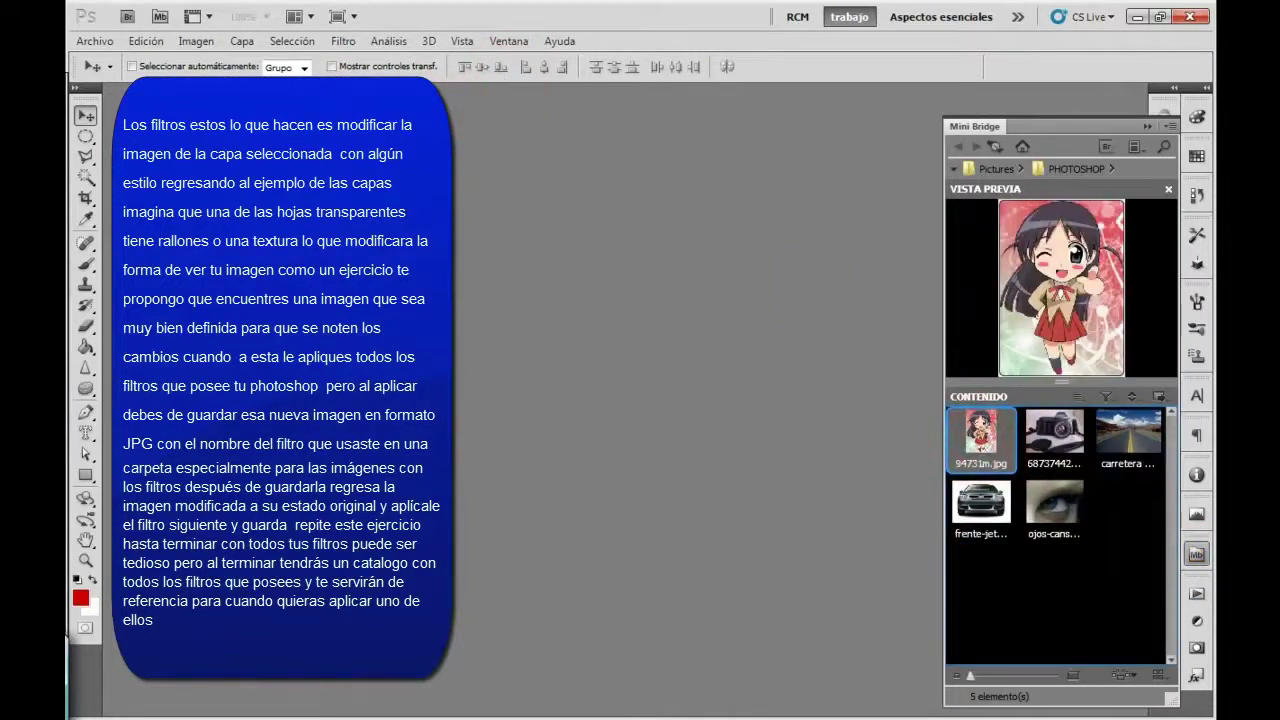
{"action": "left_click", "coordinate": [341, 44]}
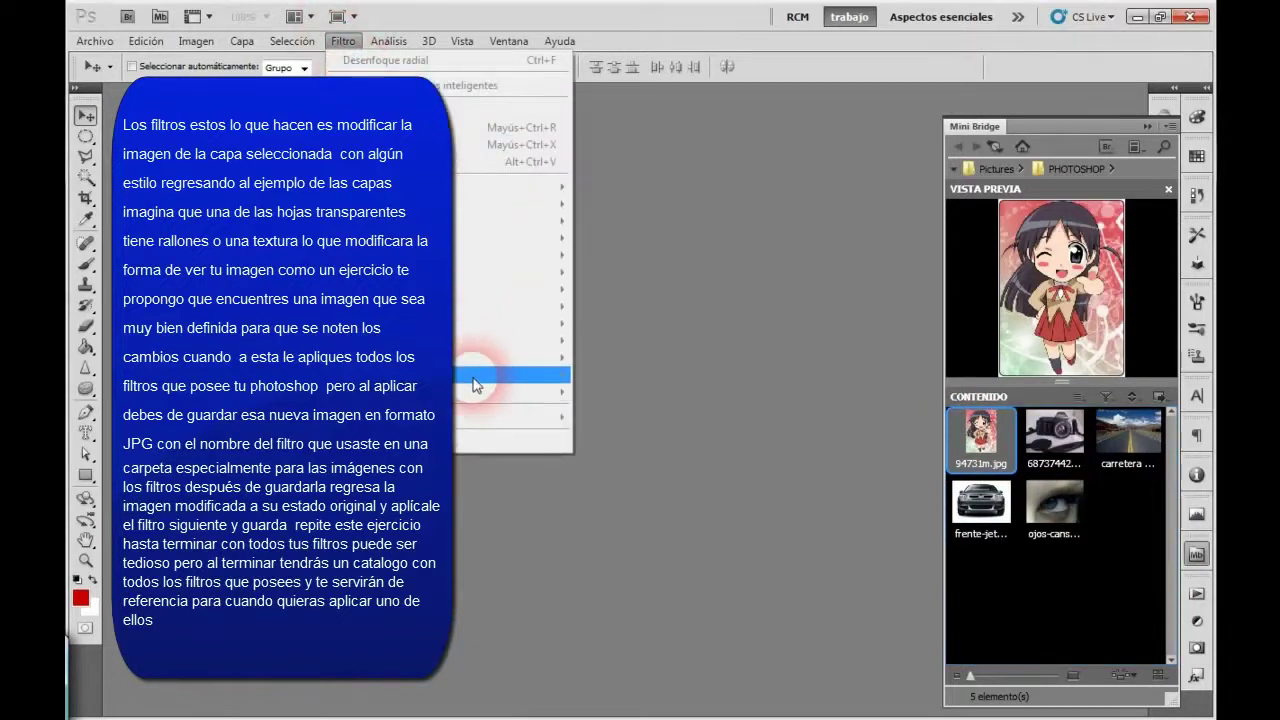
{"action": "left_click", "coordinate": [987, 447]}
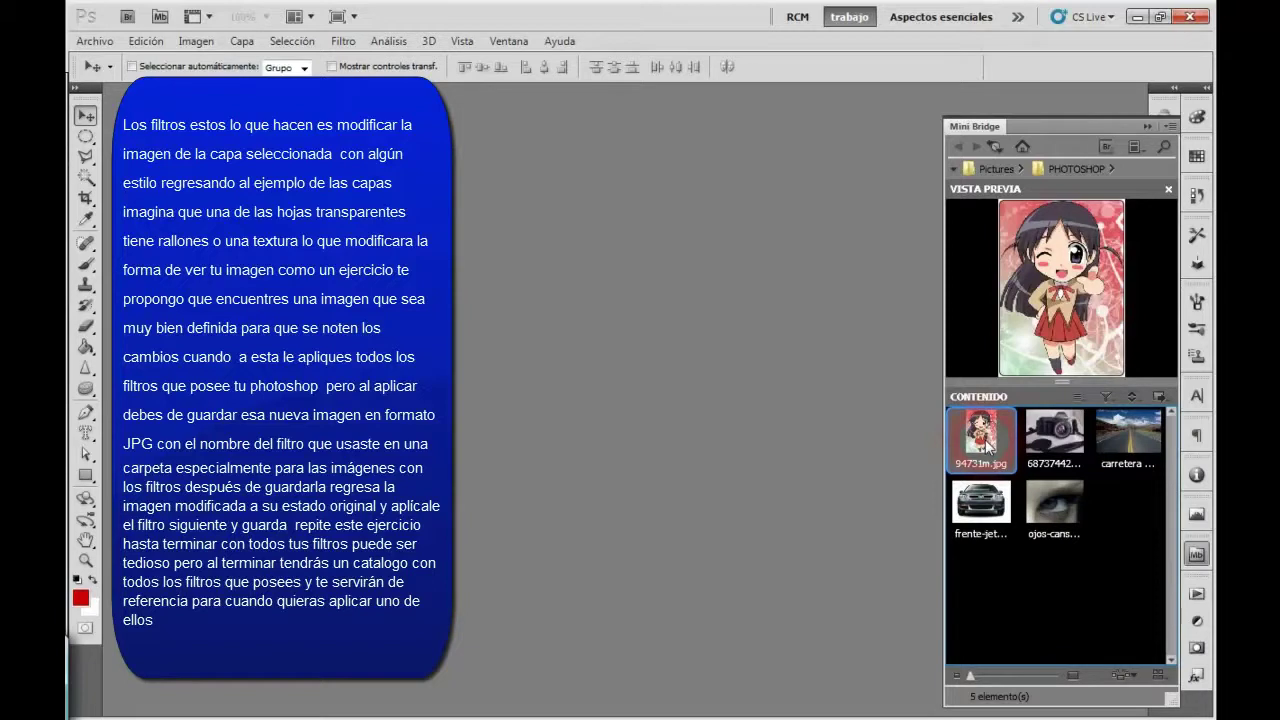
{"action": "left_click_drag", "start_coordinate": [986, 448], "coordinate": [987, 445]}
{"action": "left_click_drag", "start_coordinate": [987, 447], "coordinate": [986, 453]}
{"action": "left_click_drag", "start_coordinate": [986, 452], "coordinate": [986, 448]}
{"action": "left_click_drag", "start_coordinate": [987, 447], "coordinate": [934, 349]}
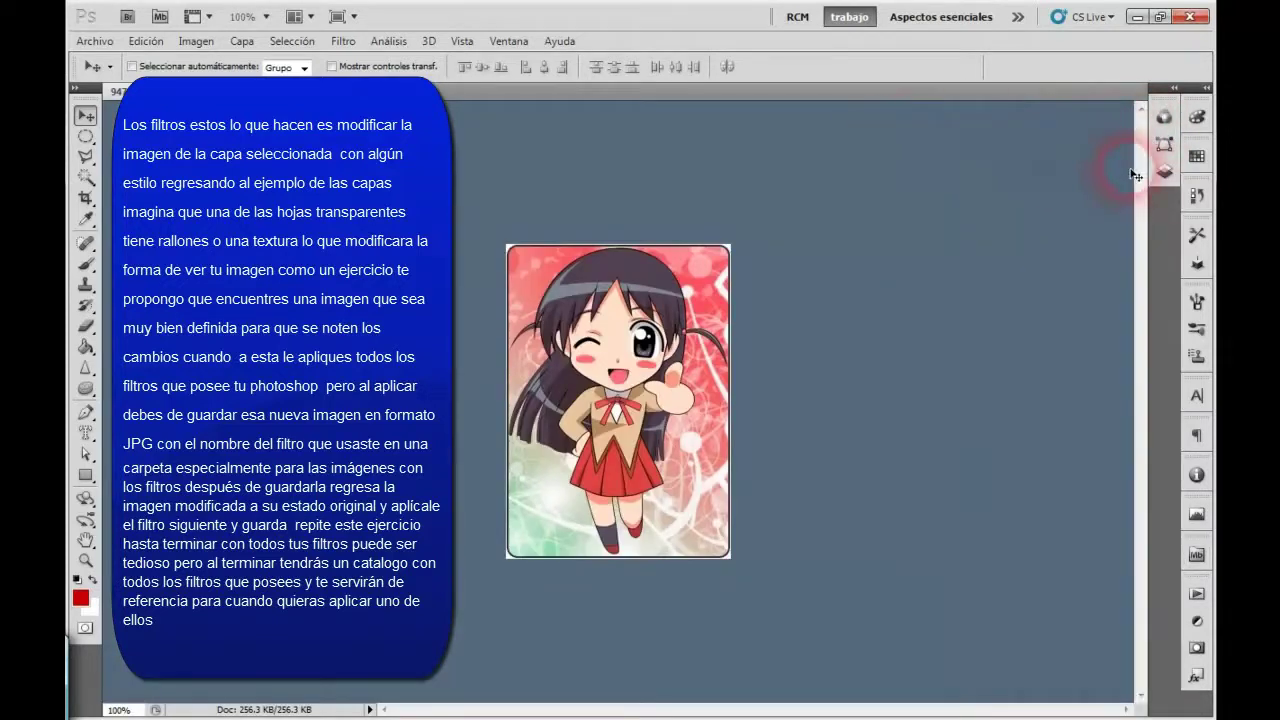
Duplicate the Fondo layer as Fondo copia and zoom in on the image
{"action": "left_click", "coordinate": [1165, 172]}
{"action": "left_click_drag", "start_coordinate": [1080, 184], "coordinate": [1098, 332]}
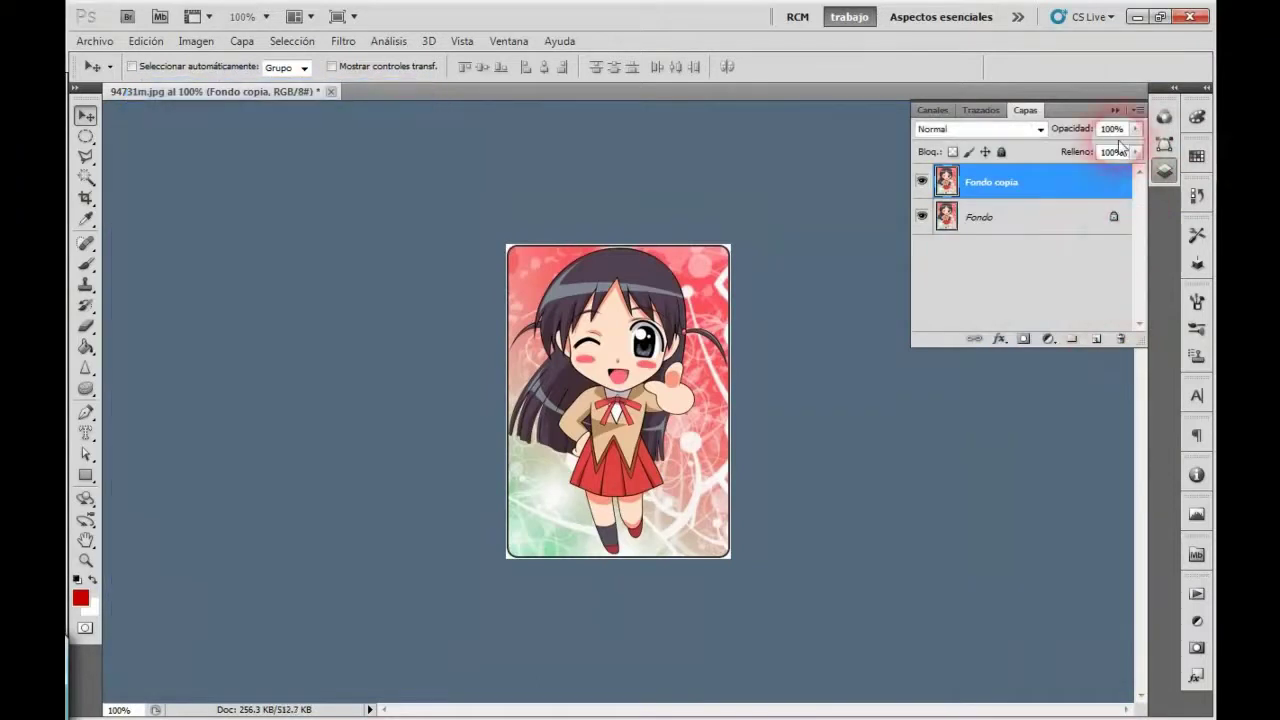
{"action": "left_click", "coordinate": [1120, 112]}
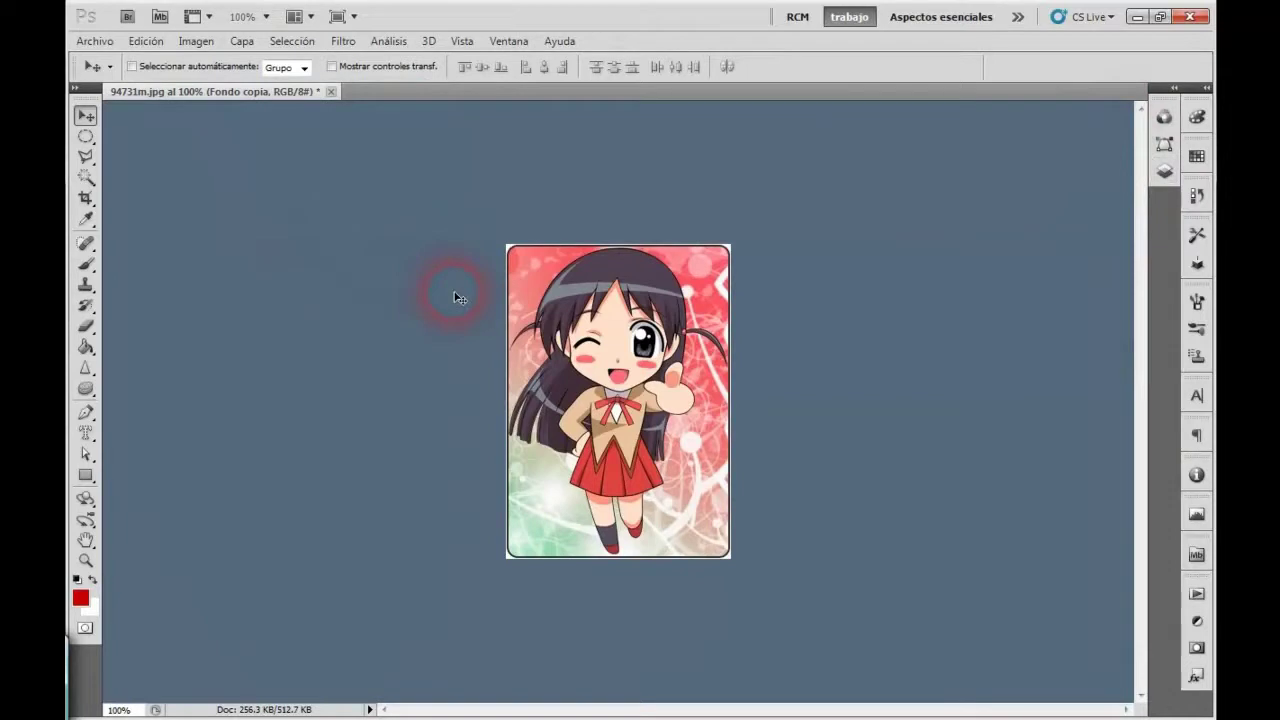
{"action": "key", "text": "ctrl+plus"}
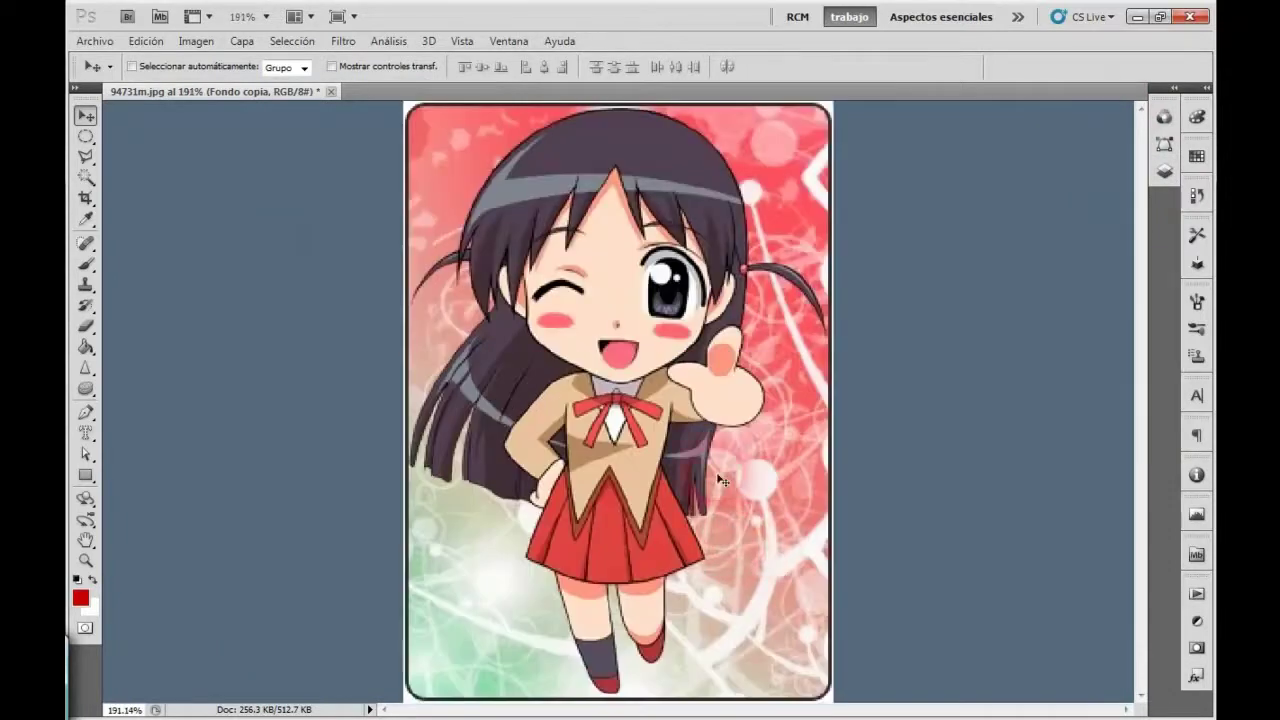
{"action": "left_click", "coordinate": [345, 42]}
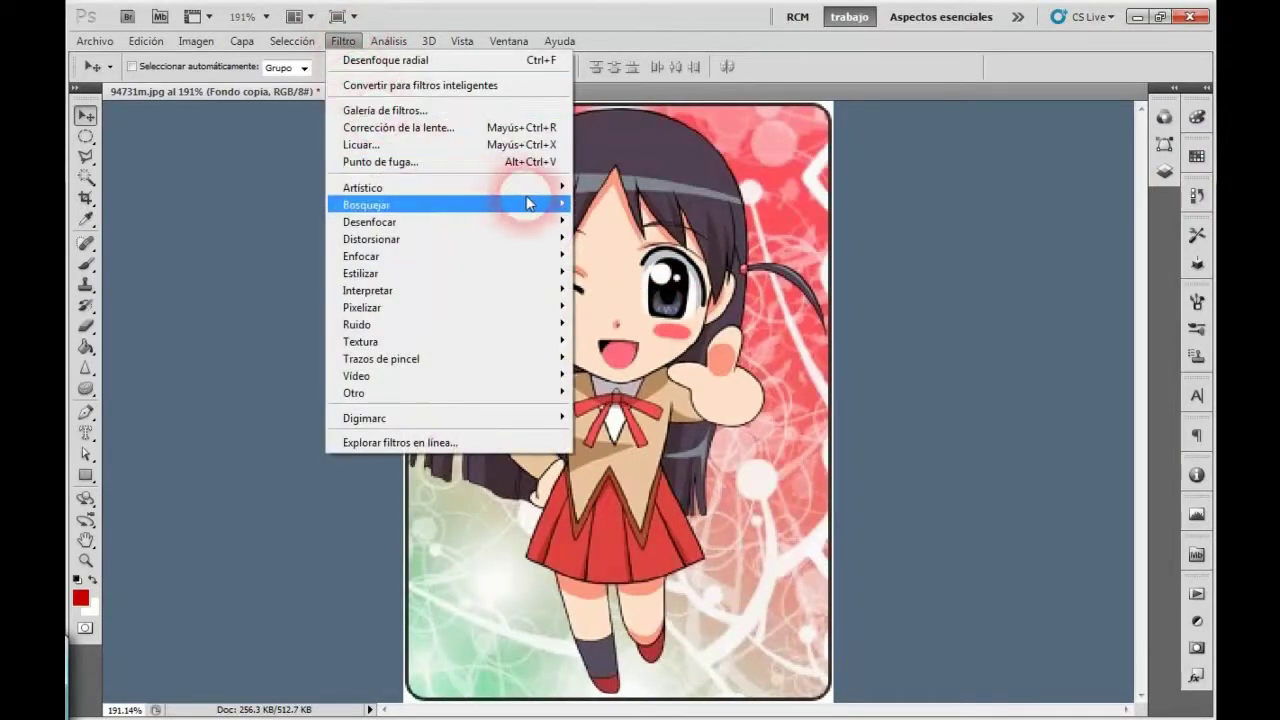
{"action": "mouse_move", "coordinate": [448, 188]}
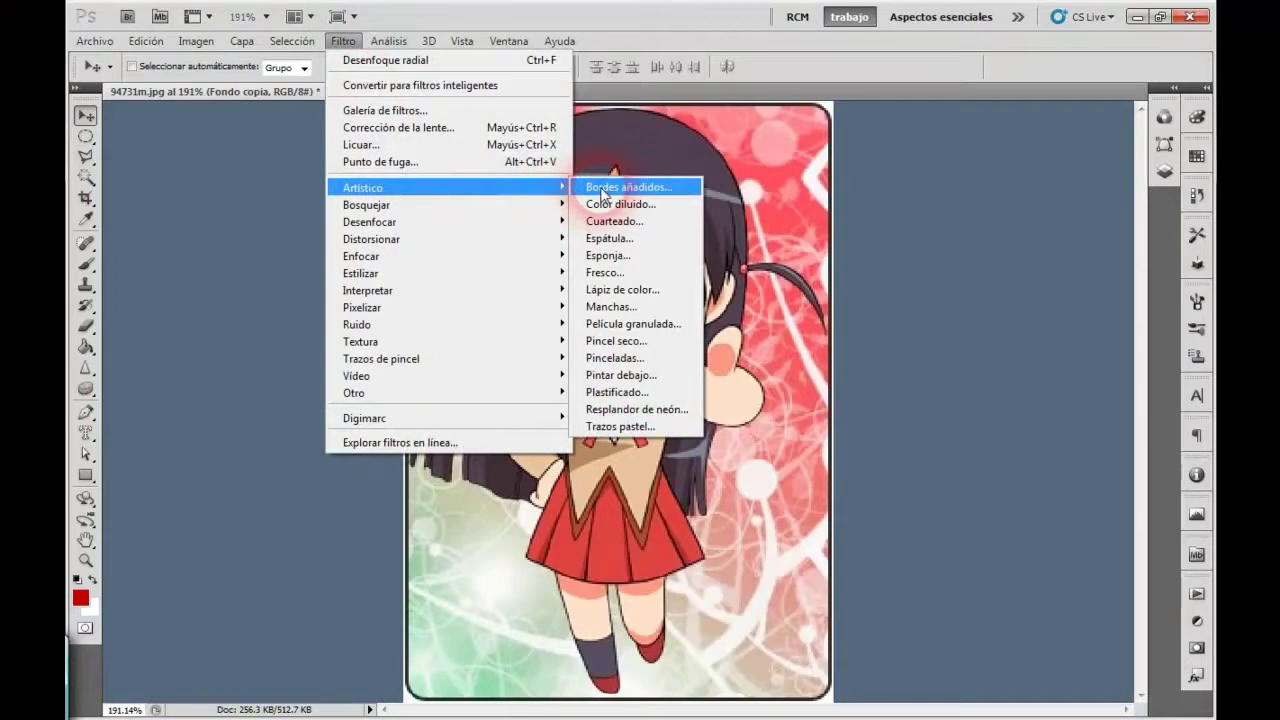
Apply Bordes añadidos with edge thickness 7, edge intensity 5 and adjusted posterization
{"action": "left_click", "coordinate": [610, 188]}
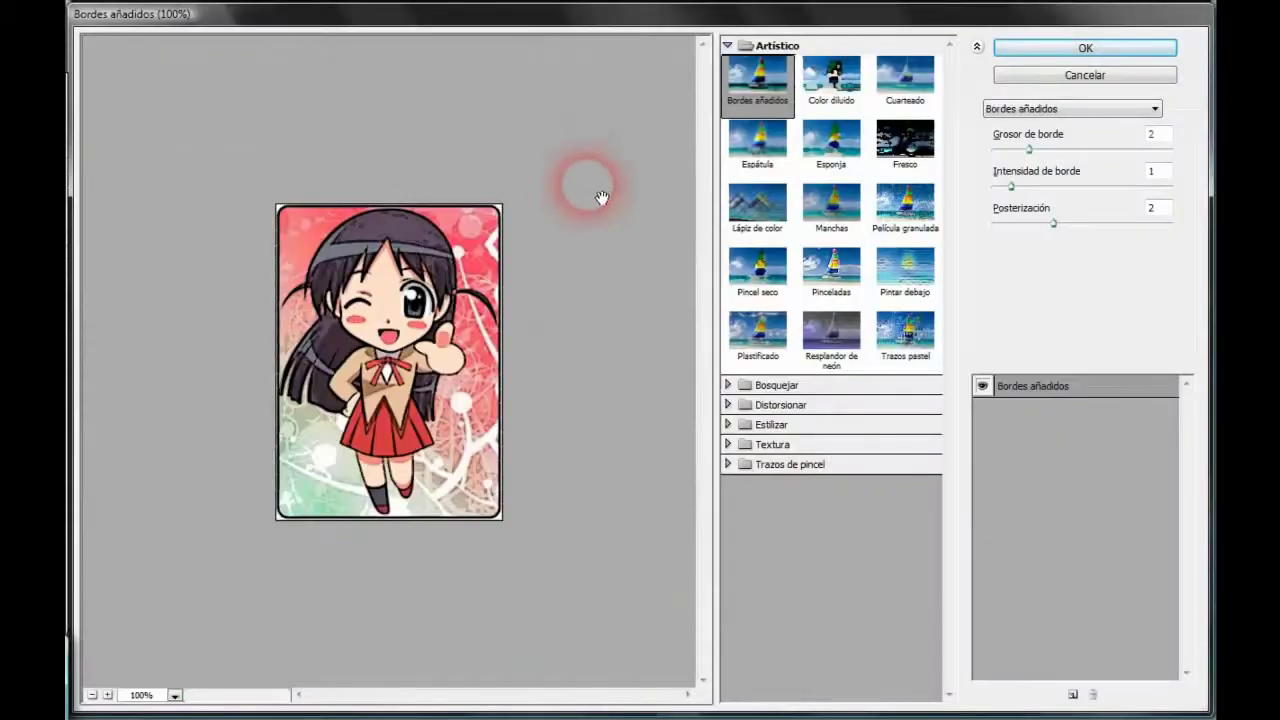
{"action": "left_click", "coordinate": [107, 694]}
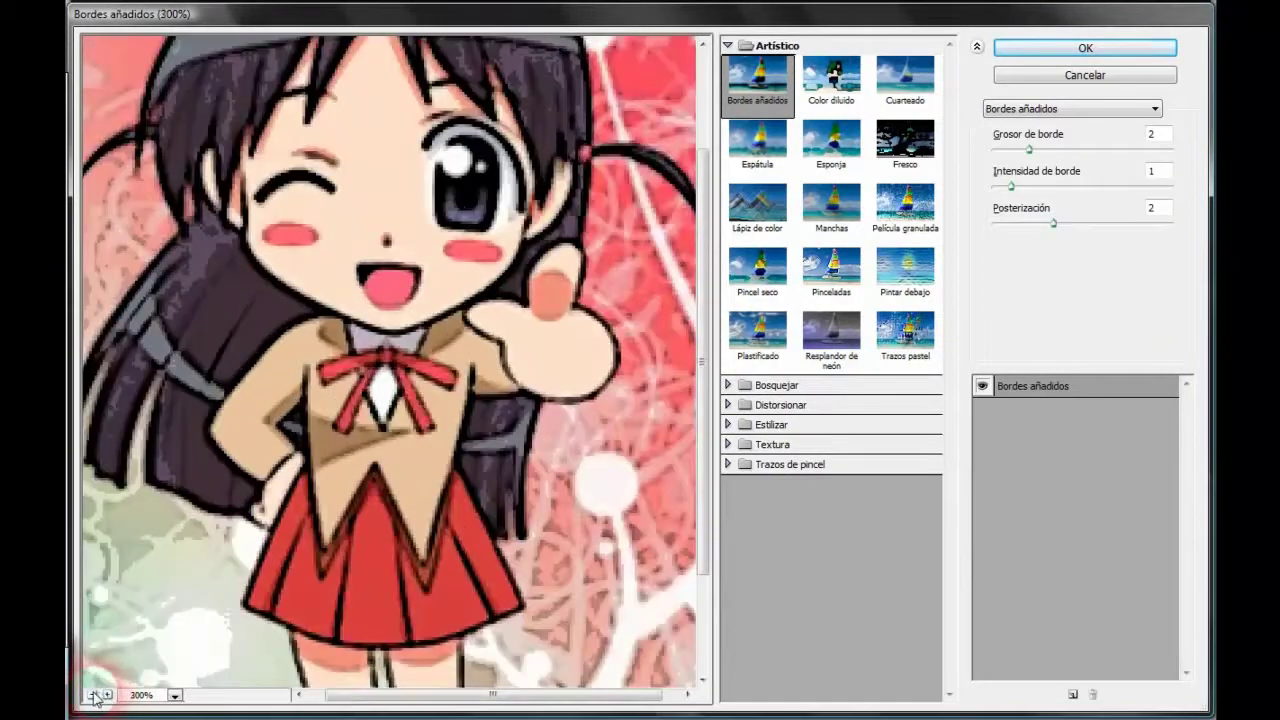
{"action": "left_click", "coordinate": [92, 694]}
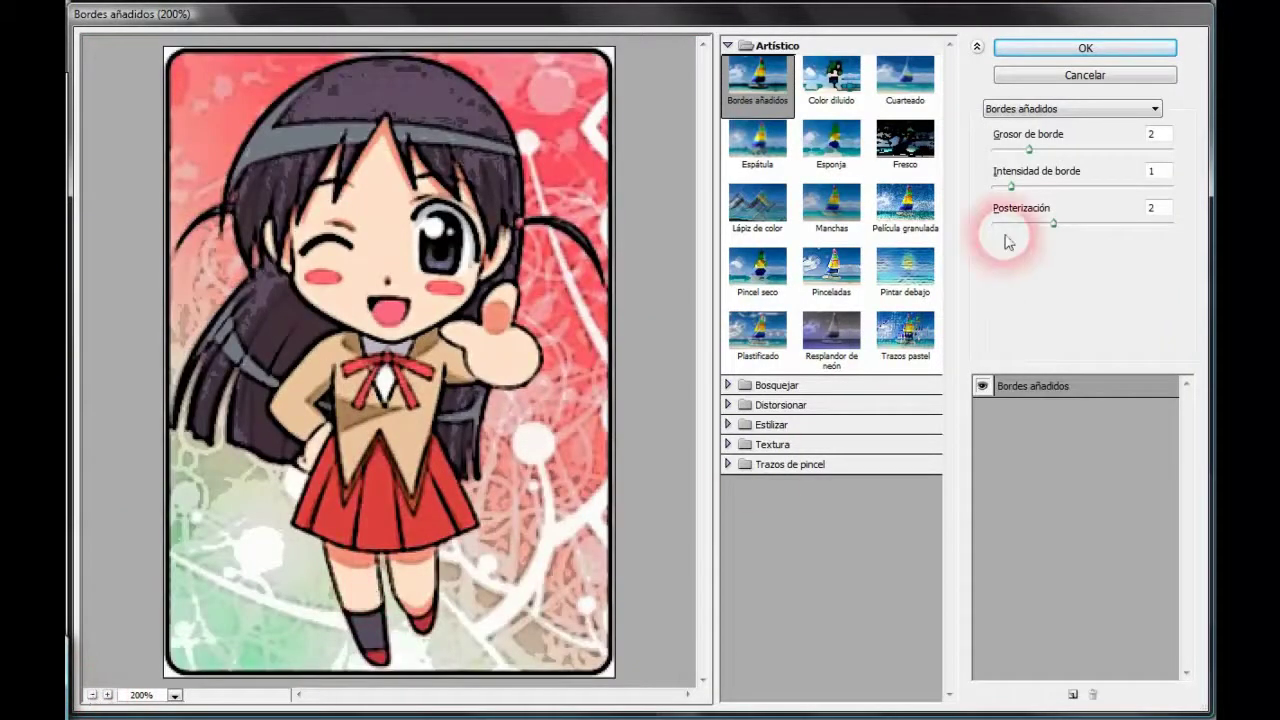
{"action": "left_click_drag", "start_coordinate": [1030, 149], "coordinate": [1131, 151]}
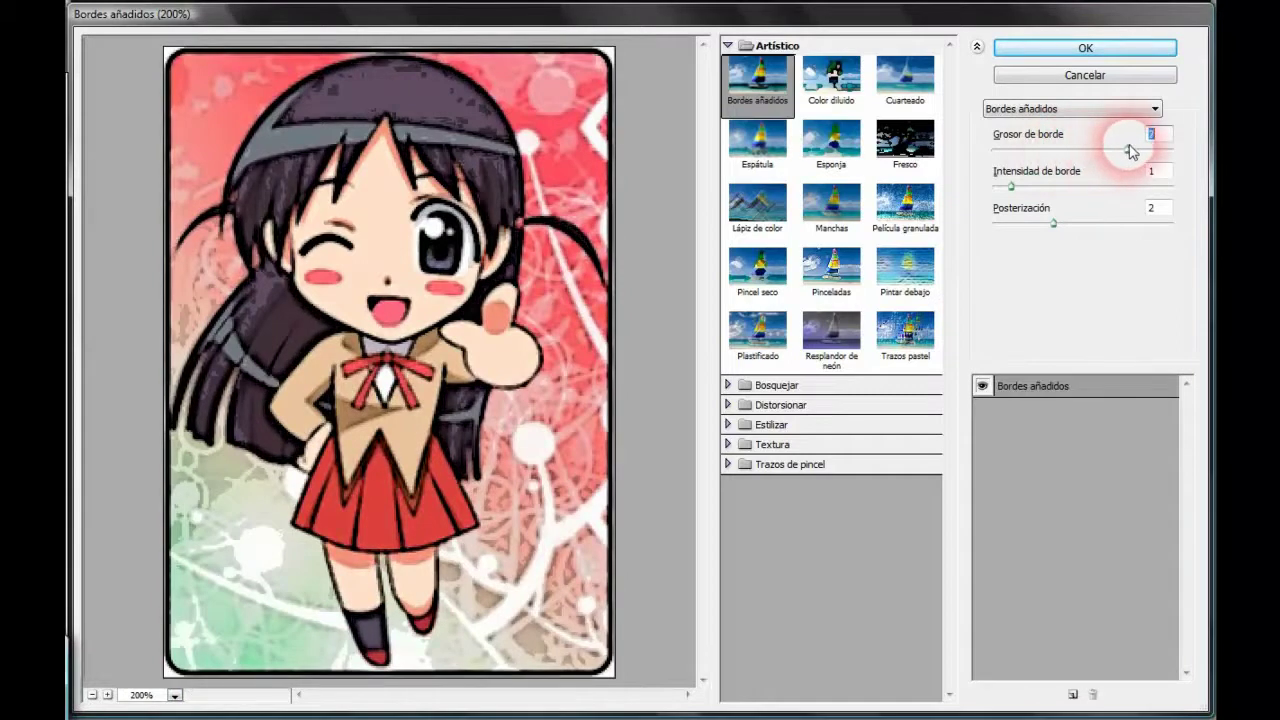
{"action": "mouse_move", "coordinate": [1012, 187]}
{"action": "left_mouse_down"}
{"action": "mouse_move", "coordinate": [1085, 188]}
{"action": "mouse_move", "coordinate": [1076, 228]}
{"action": "left_mouse_up"}
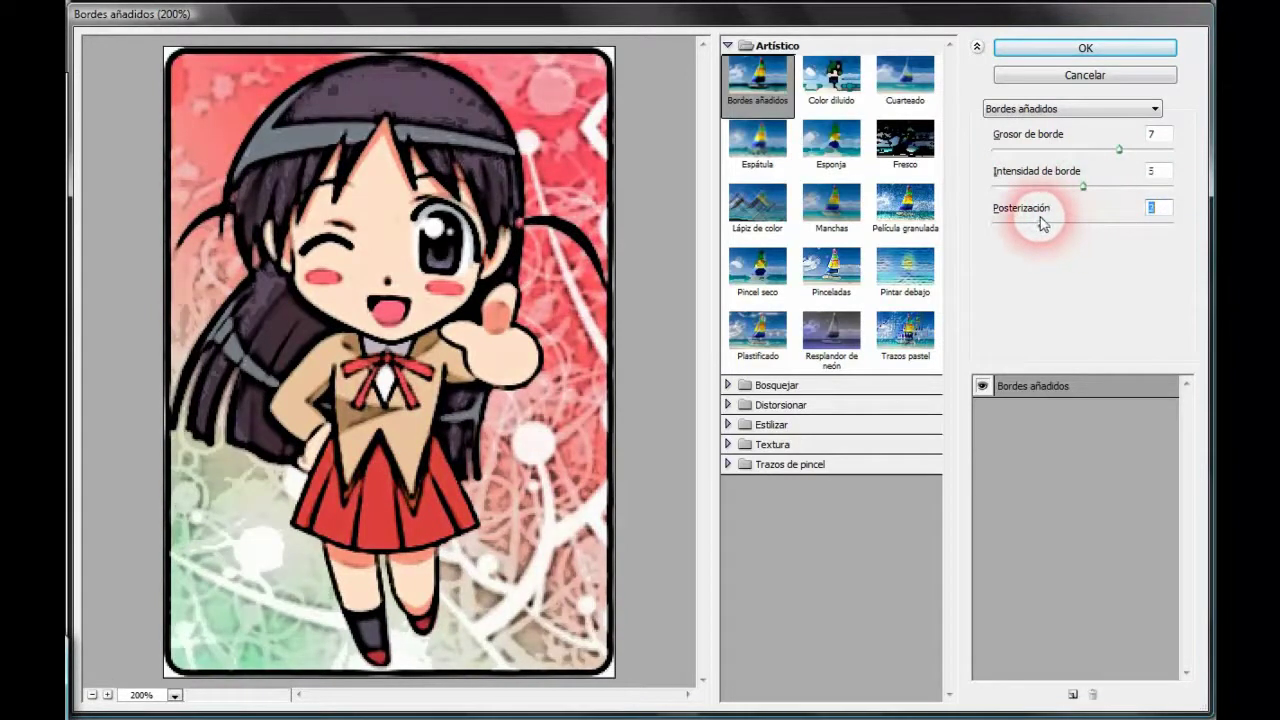
{"action": "left_click_drag", "start_coordinate": [1076, 228], "coordinate": [1107, 228]}
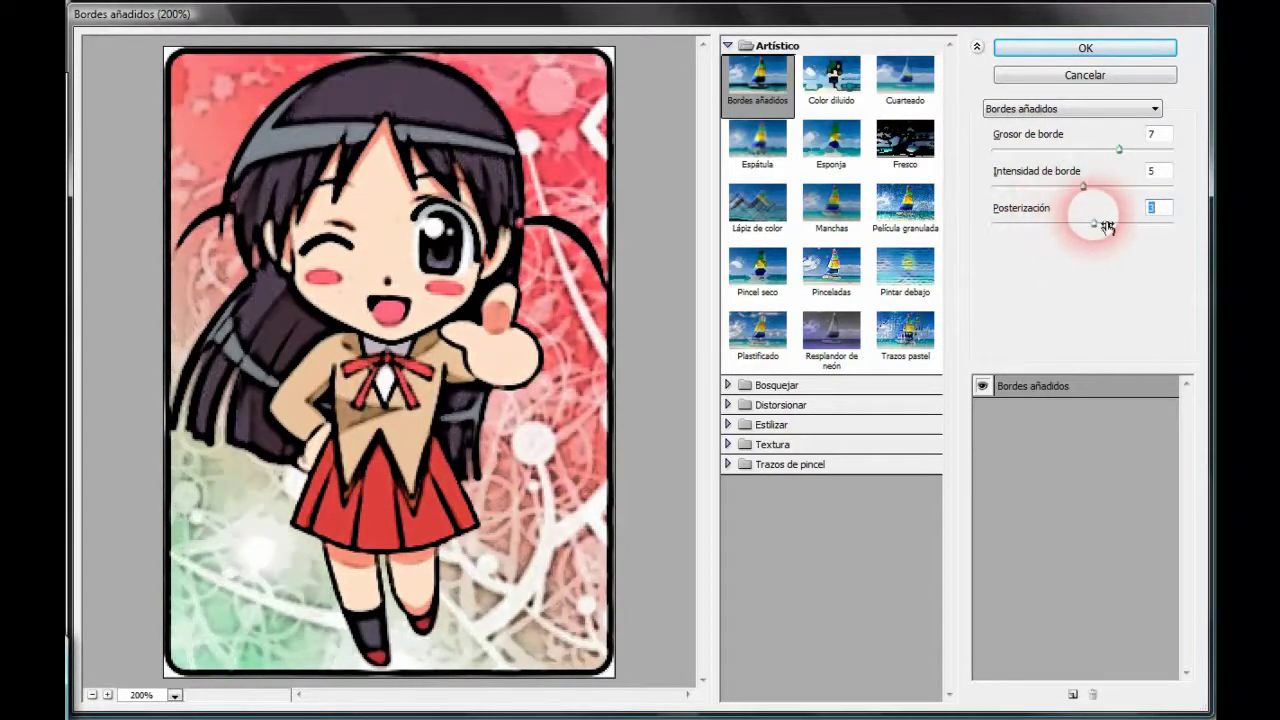
{"action": "left_click", "coordinate": [1088, 50]}
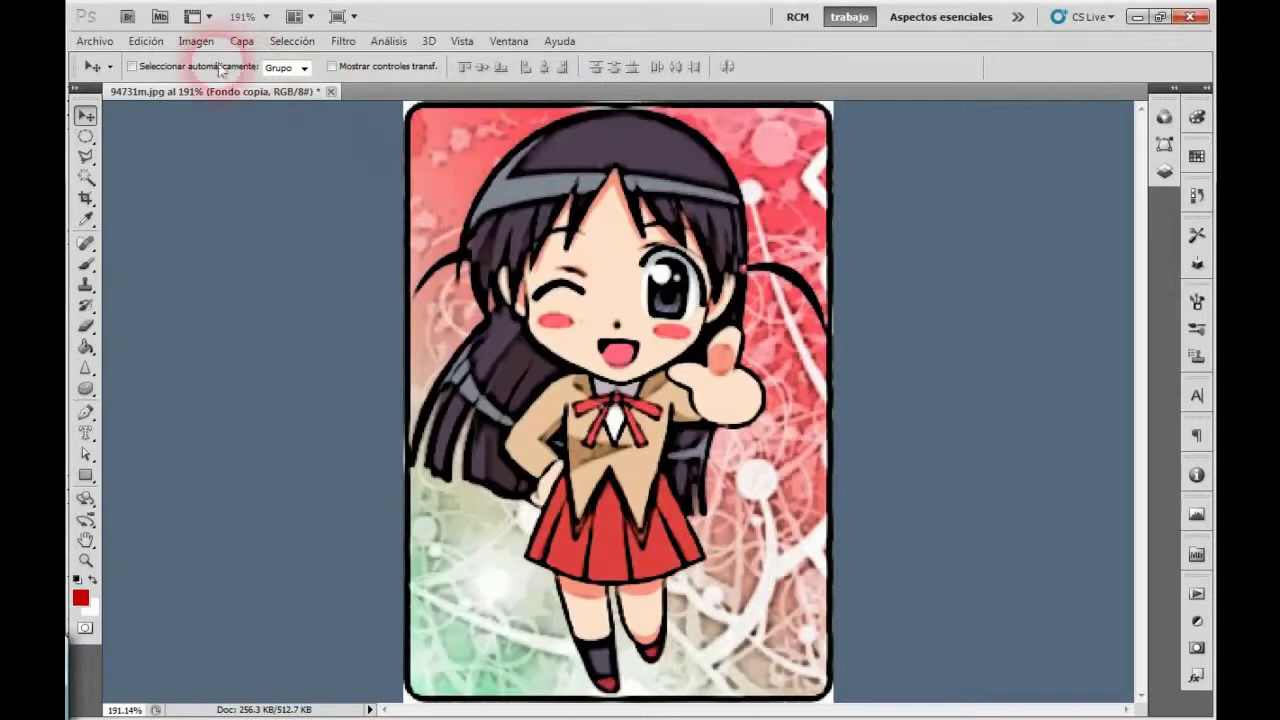
{"action": "left_click", "coordinate": [96, 41]}
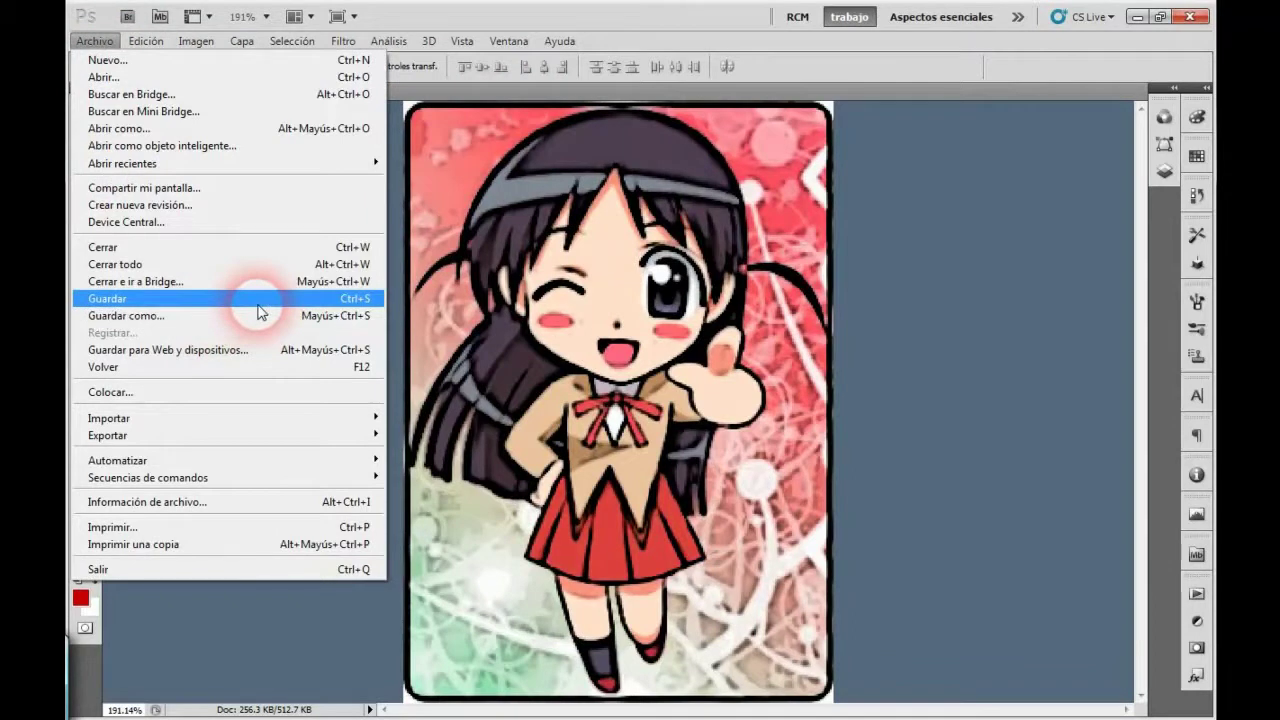
Save a copy into the desktop FILTROS folder in JPEG format
{"action": "left_click", "coordinate": [257, 300]}
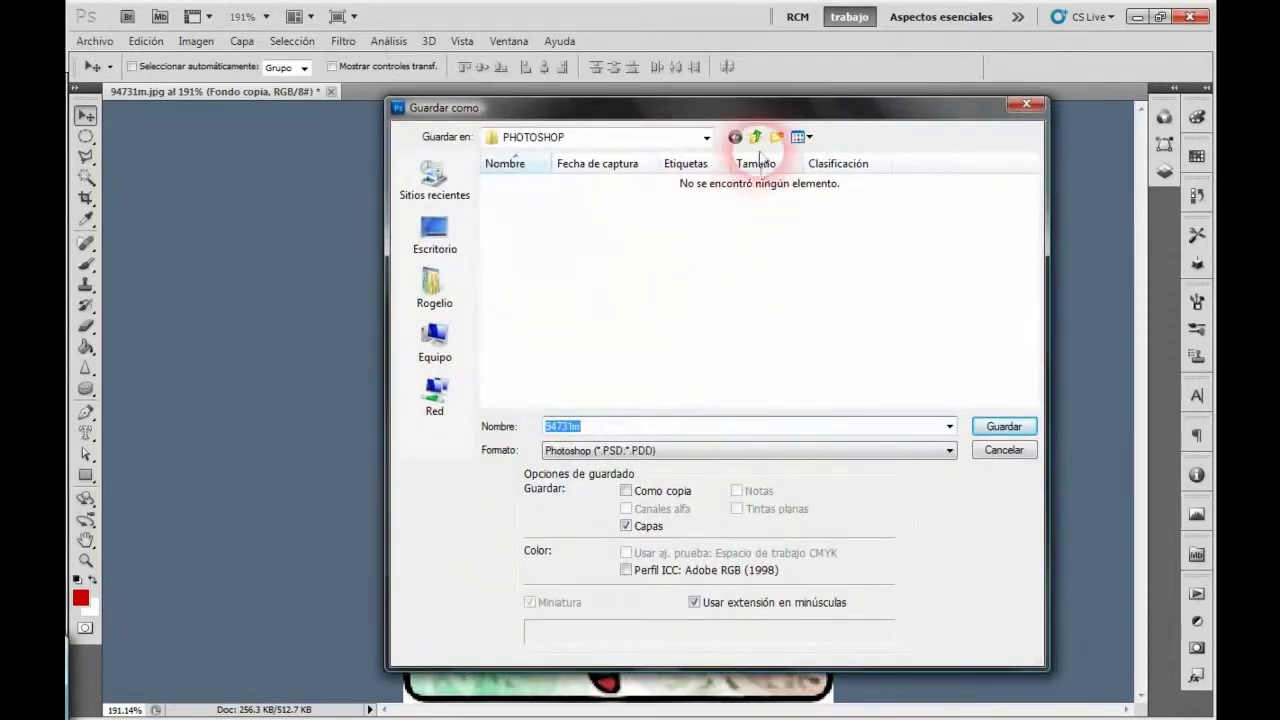
{"action": "left_click", "coordinate": [434, 235]}
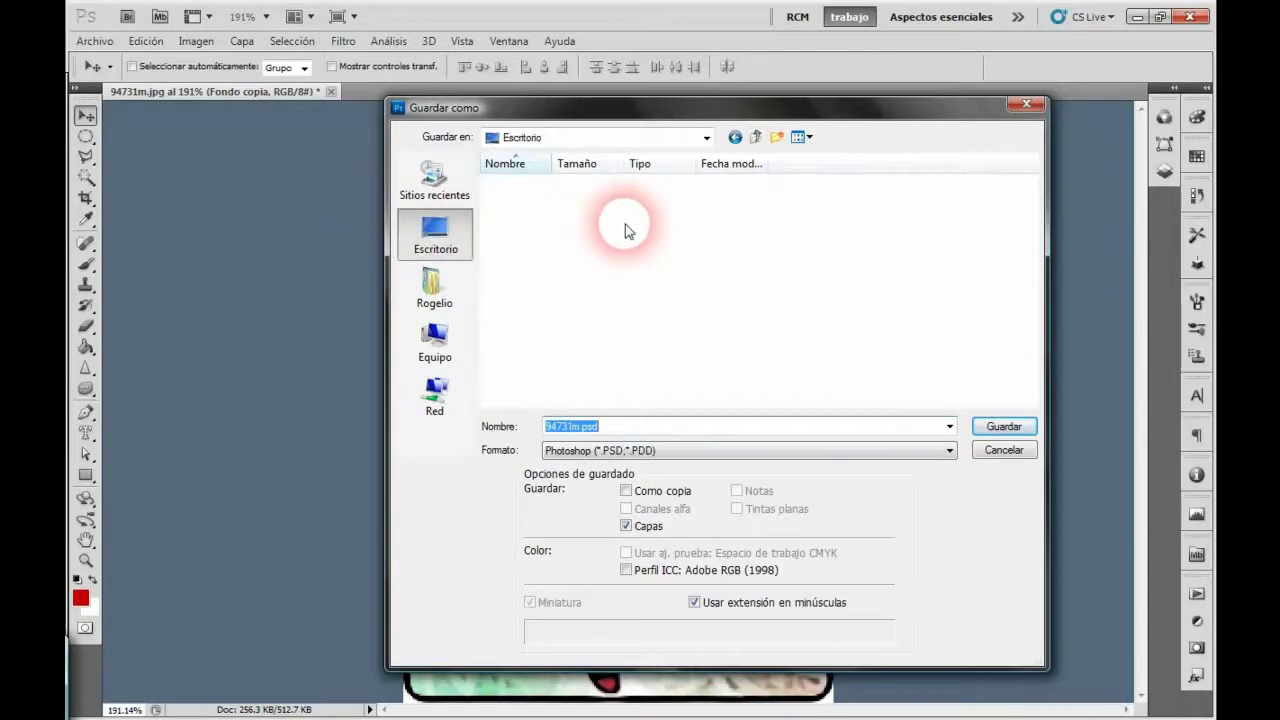
{"action": "double_click", "coordinate": [975, 245]}
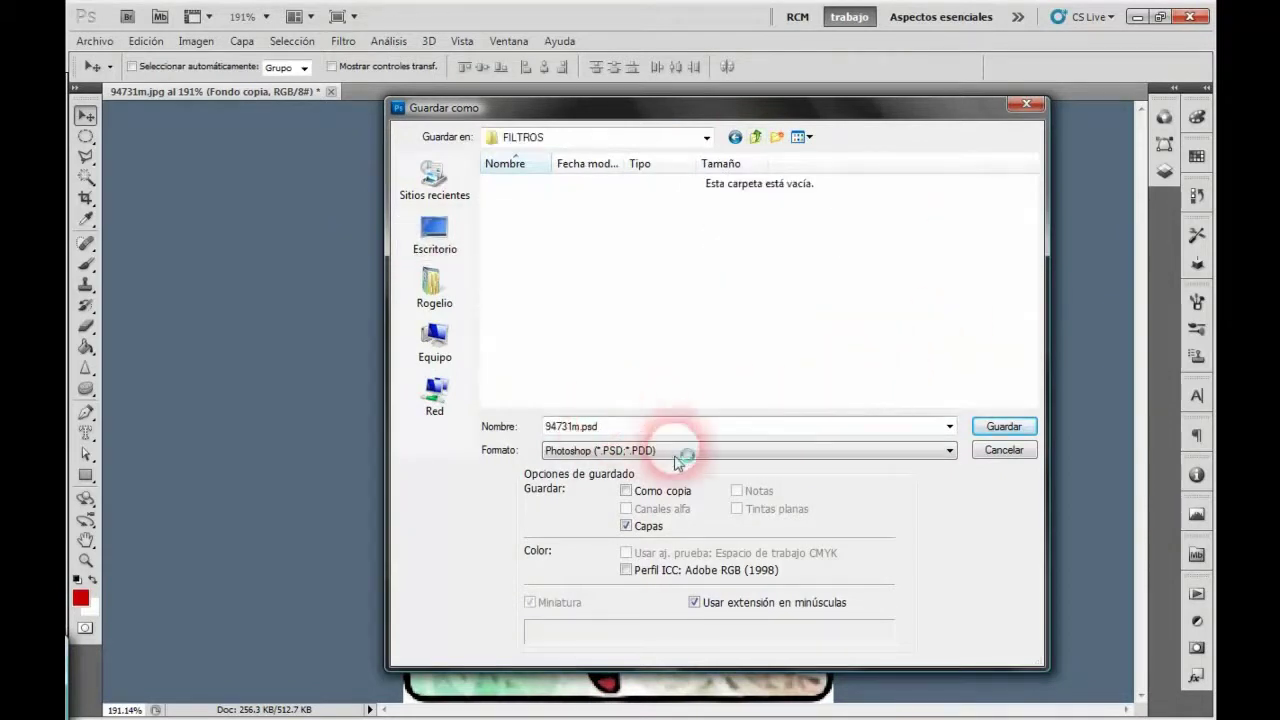
{"action": "left_click", "coordinate": [770, 451]}
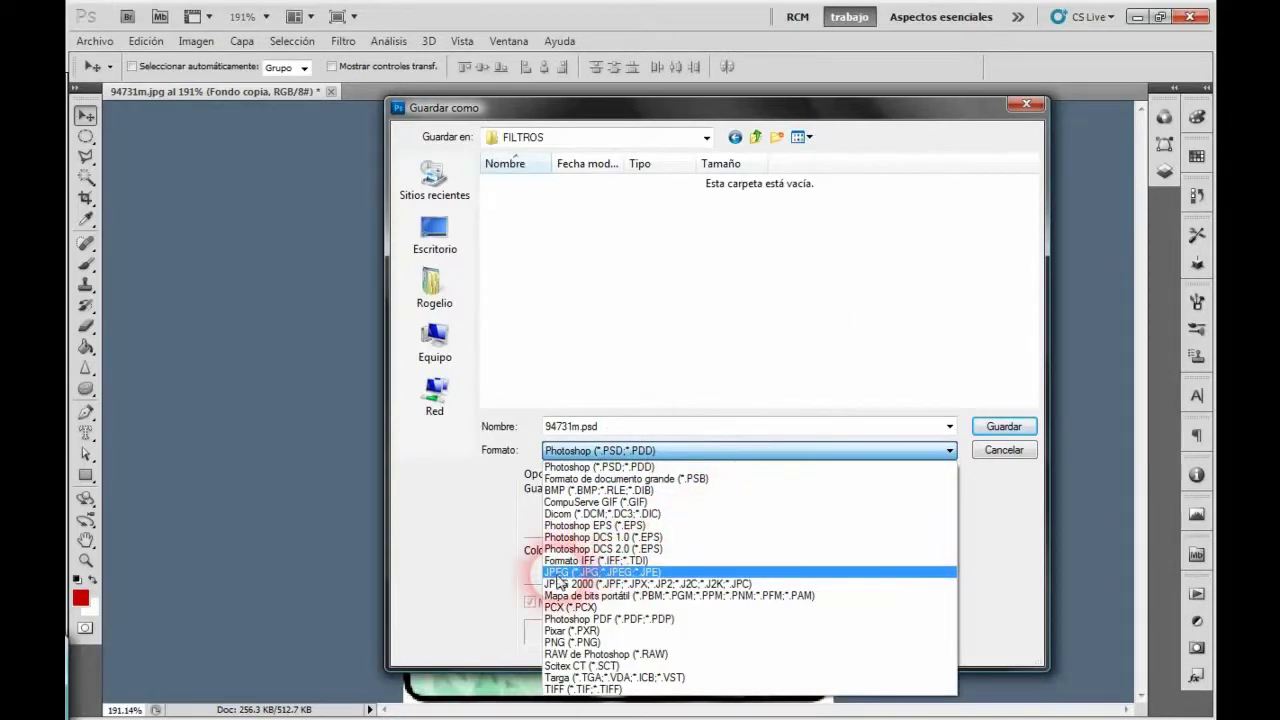
{"action": "left_click", "coordinate": [558, 572]}
Name the file BORDES AÑADIDOS and save it at maximum JPEG quality 12
{"action": "double_click", "coordinate": [572, 427]}
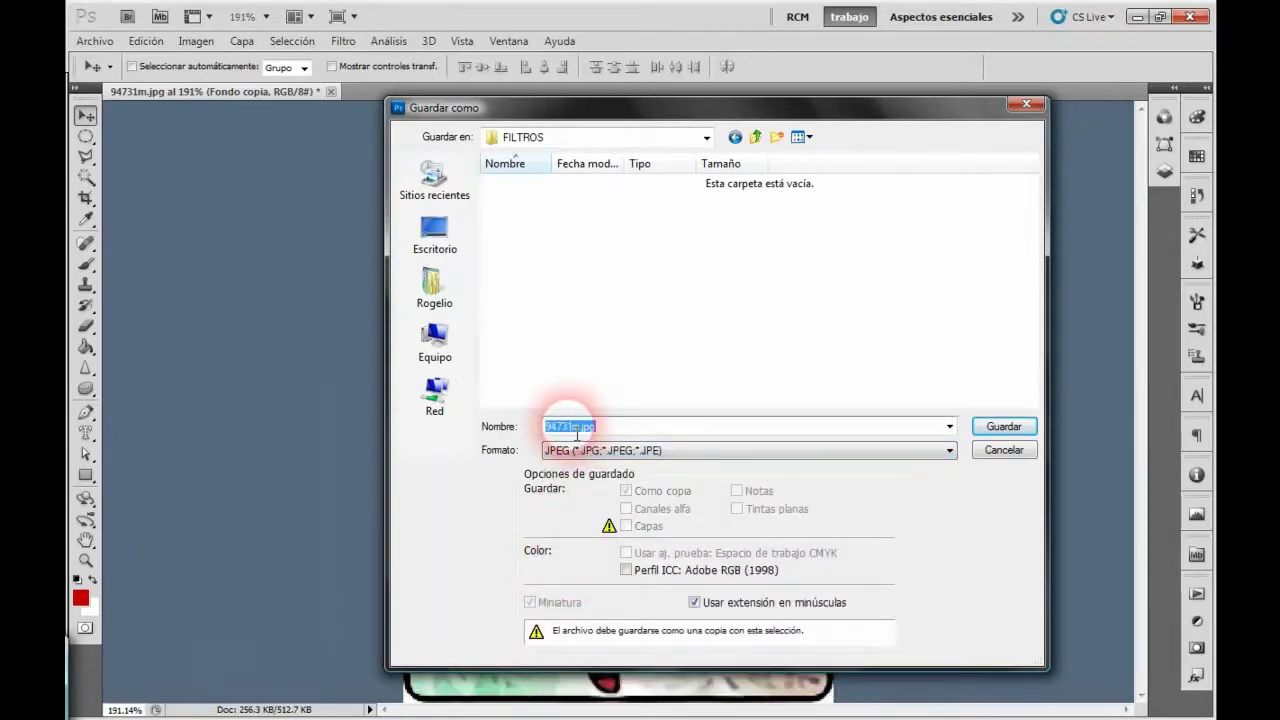
{"action": "type", "text": "BORDE"}
{"action": "type", "text": "RS"}
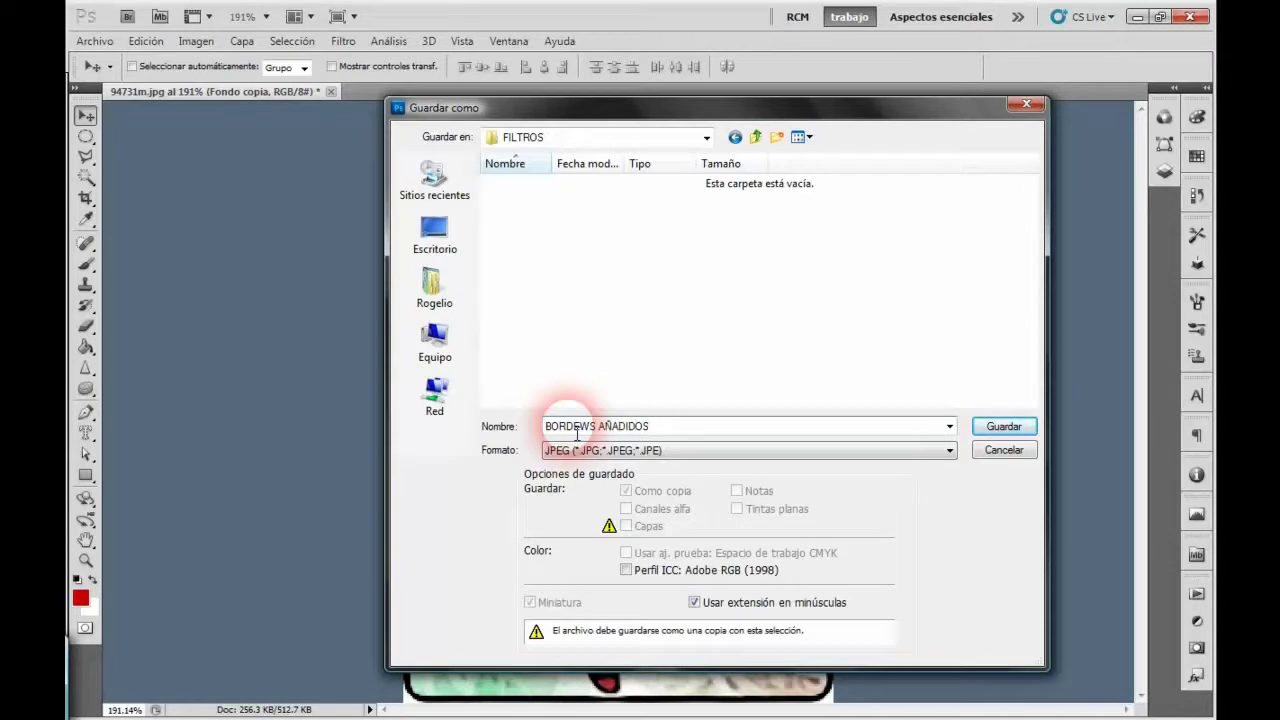
{"action": "left_click", "coordinate": [598, 428]}
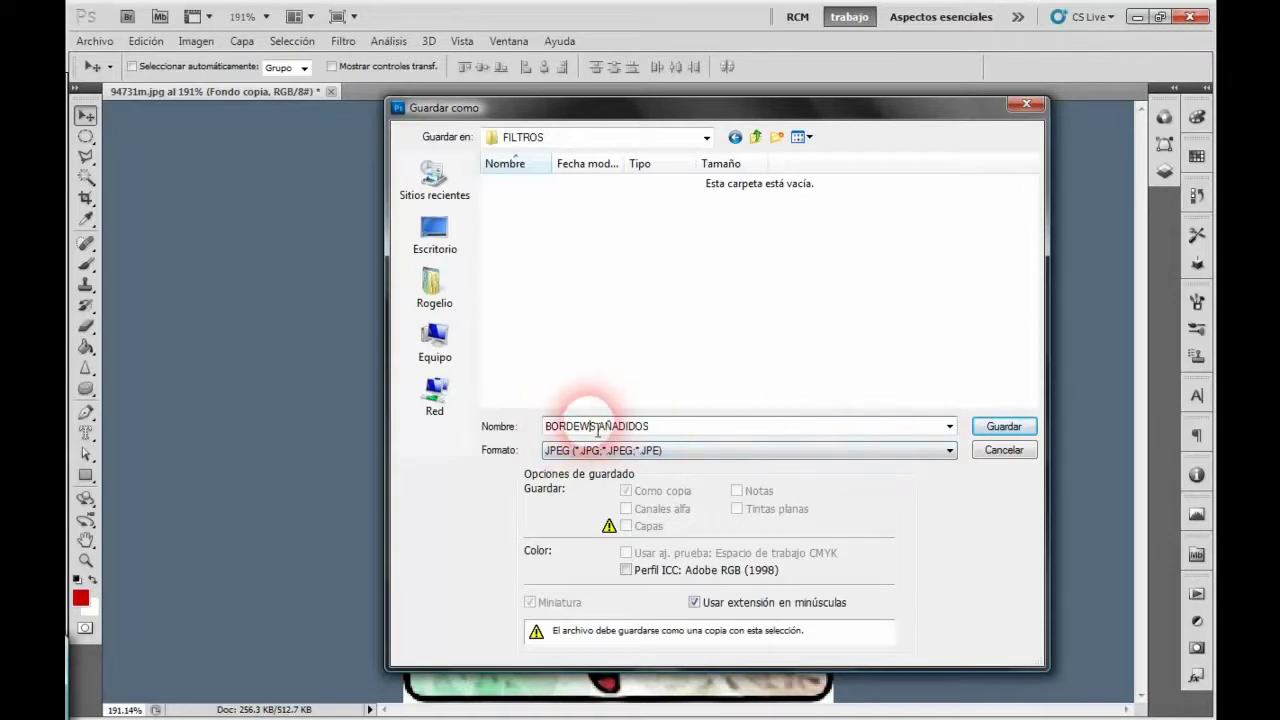
{"action": "key", "text": "BackSpace"}
{"action": "key", "text": "BackSpace"}
{"action": "type", "text": "S"}
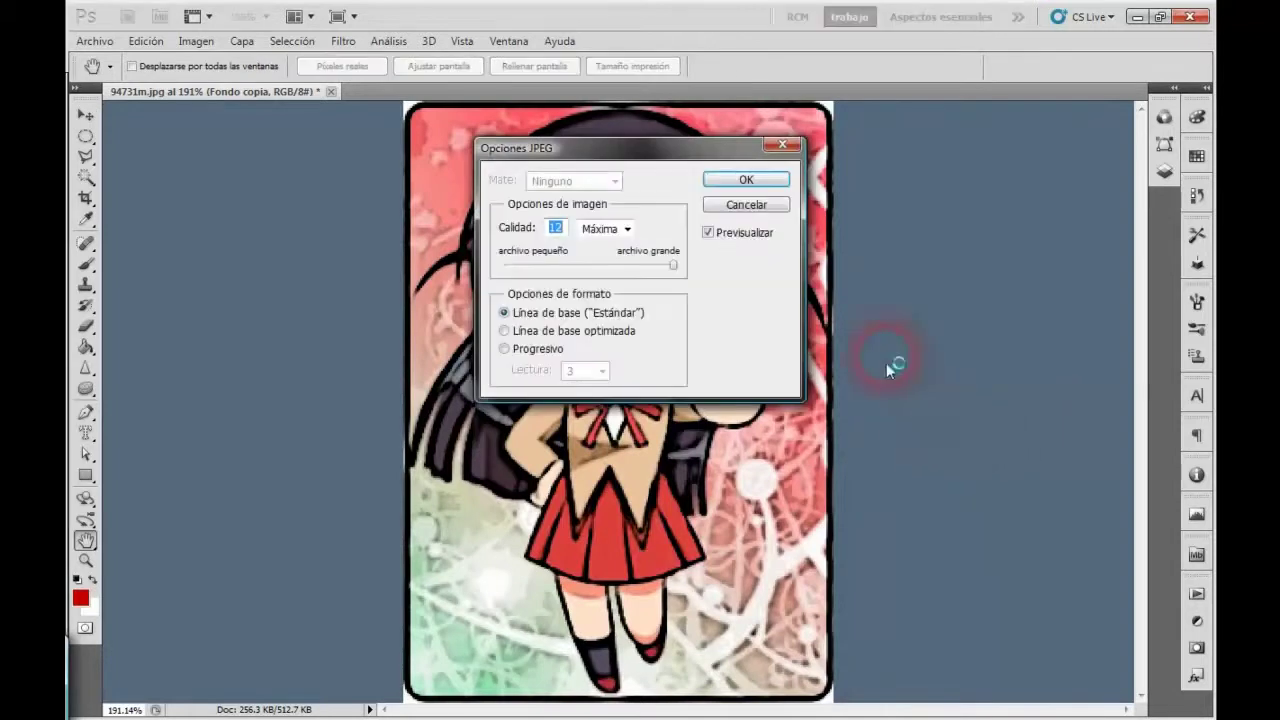
{"action": "left_click", "coordinate": [738, 182]}
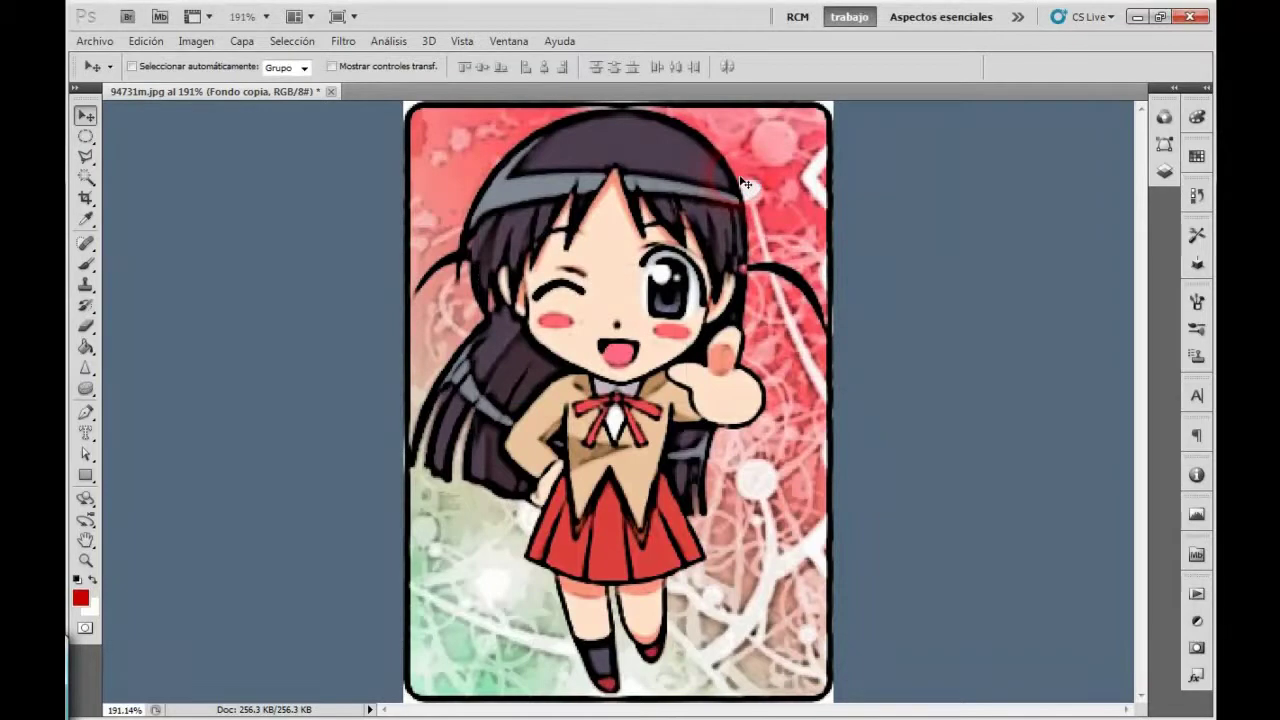
Step back to remove Bordes añadidos, then pick the Color diluido artistic filter
{"action": "left_click", "coordinate": [428, 182]}
{"action": "left_click", "coordinate": [150, 42]}
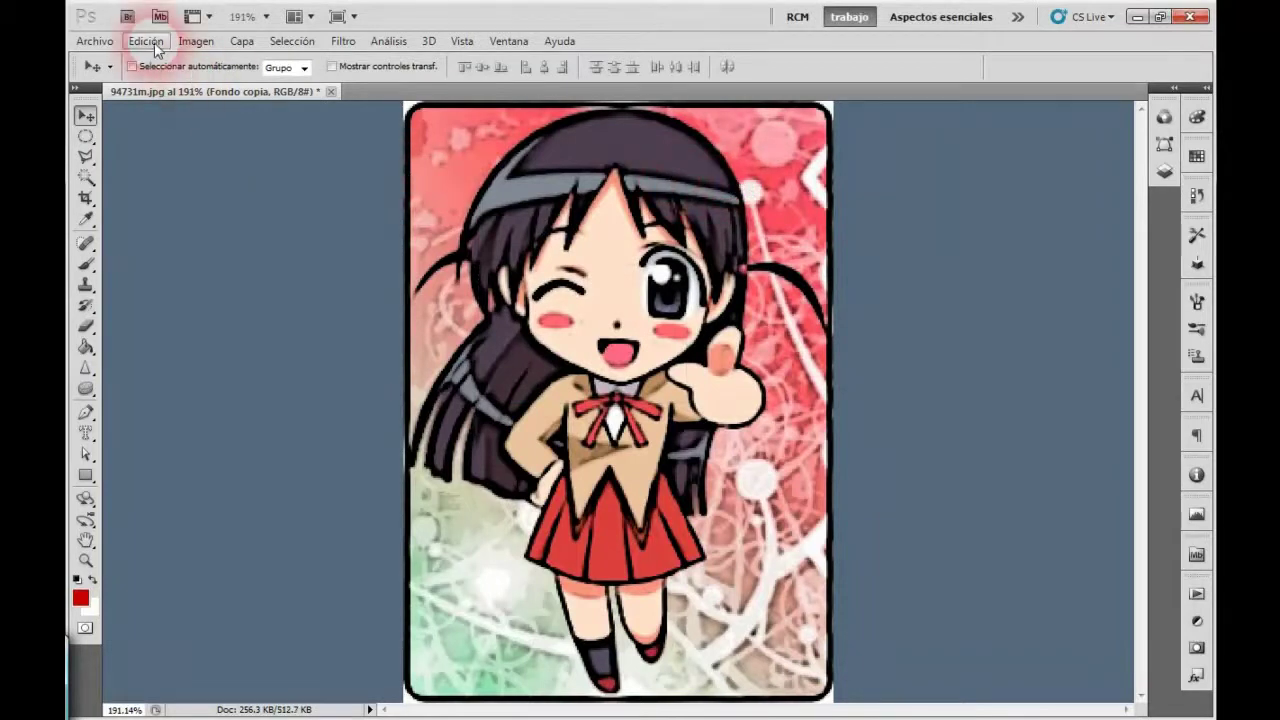
{"action": "left_click", "coordinate": [162, 92]}
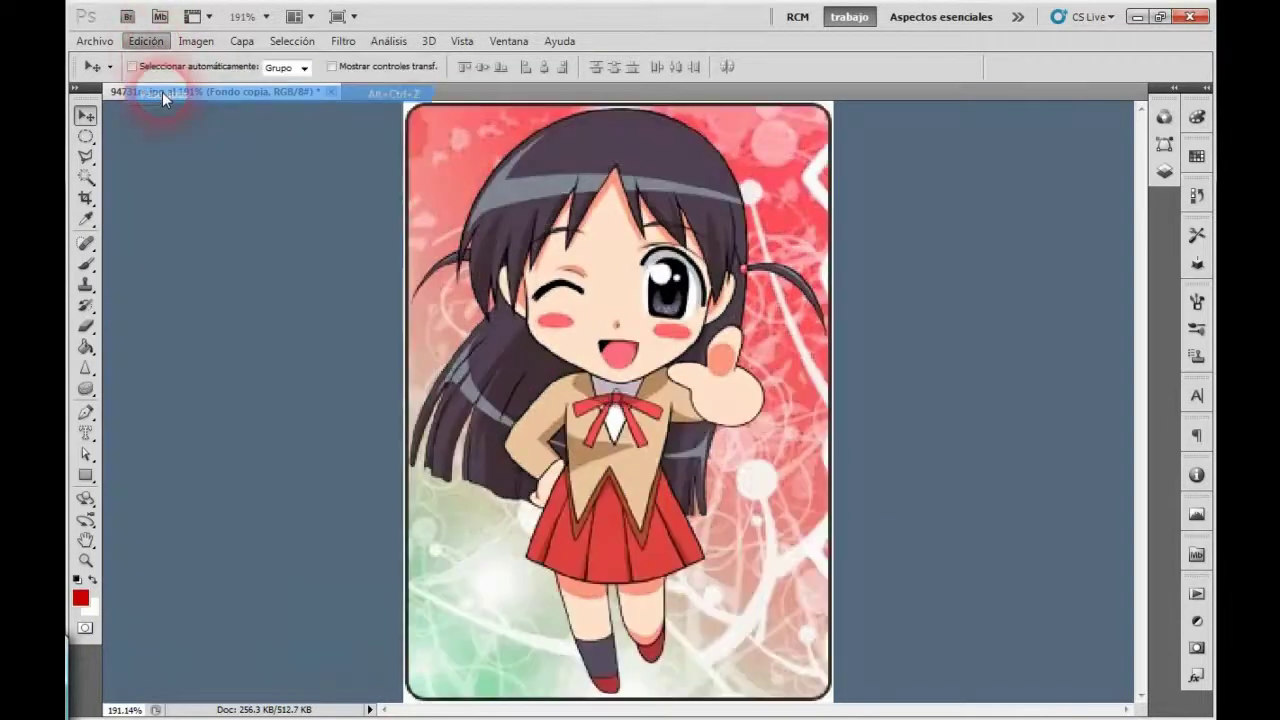
{"action": "left_click", "coordinate": [334, 41]}
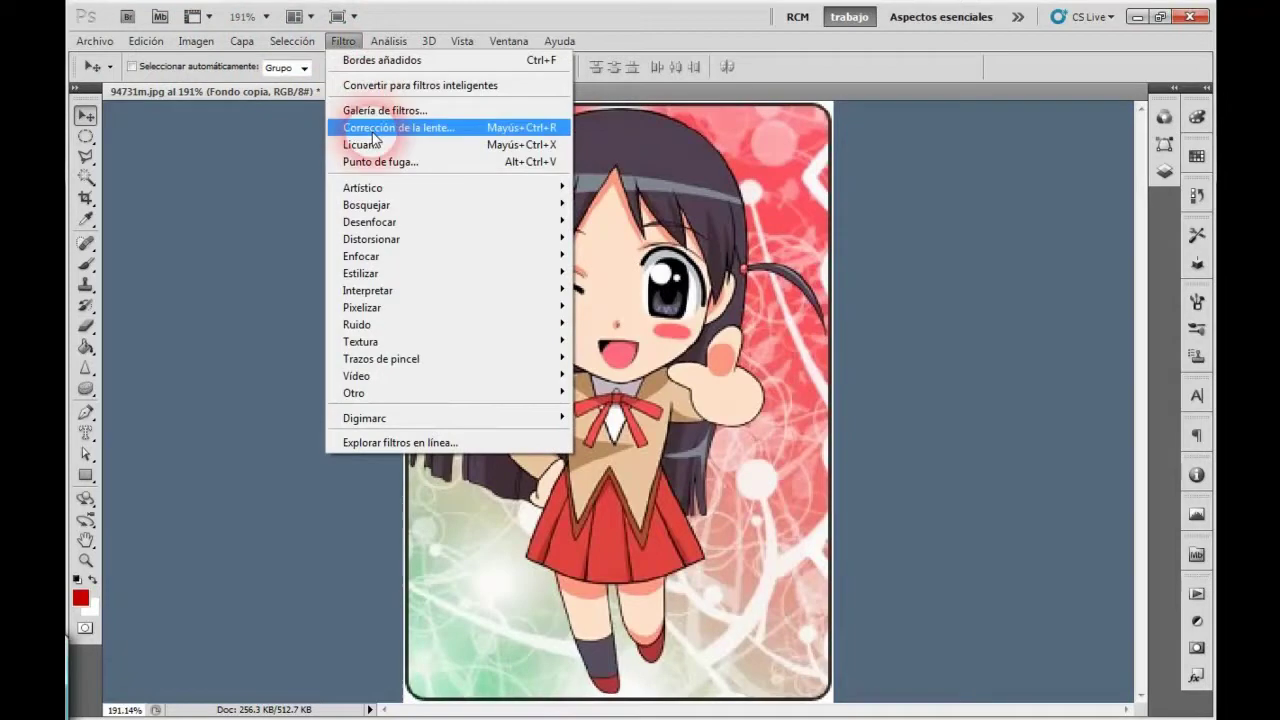
{"action": "mouse_move", "coordinate": [362, 188]}
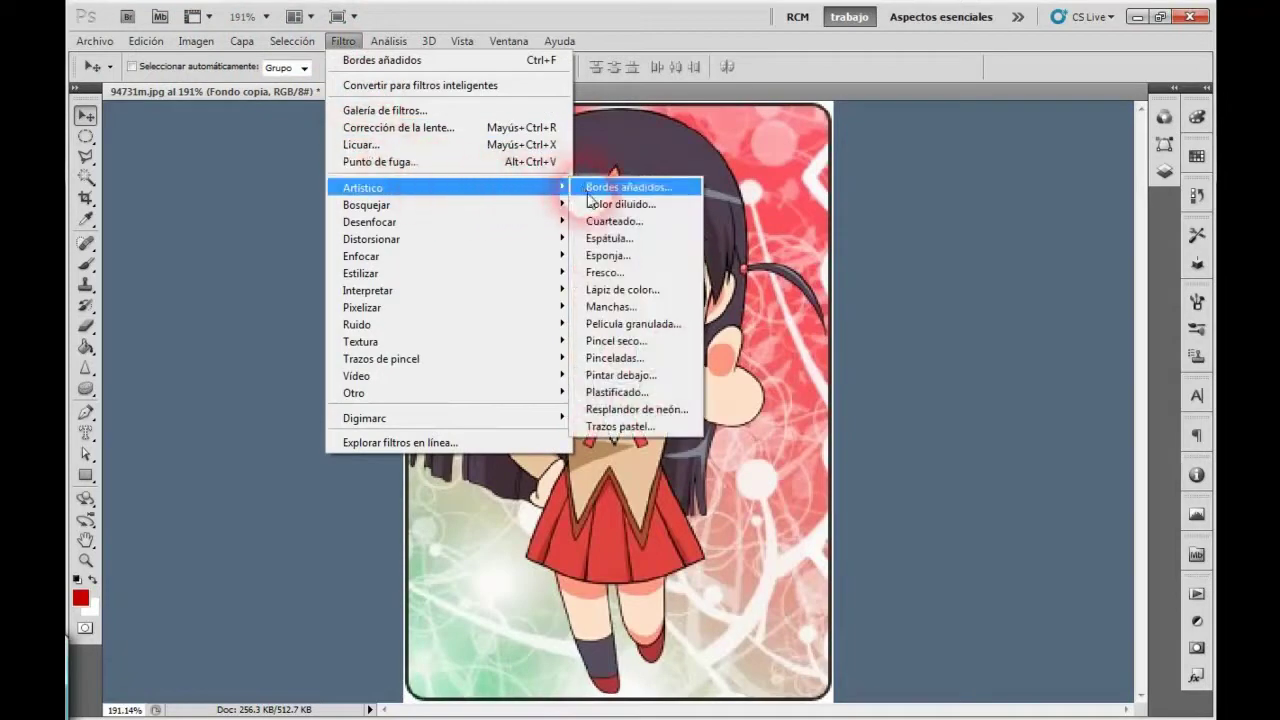
{"action": "left_click", "coordinate": [608, 205]}
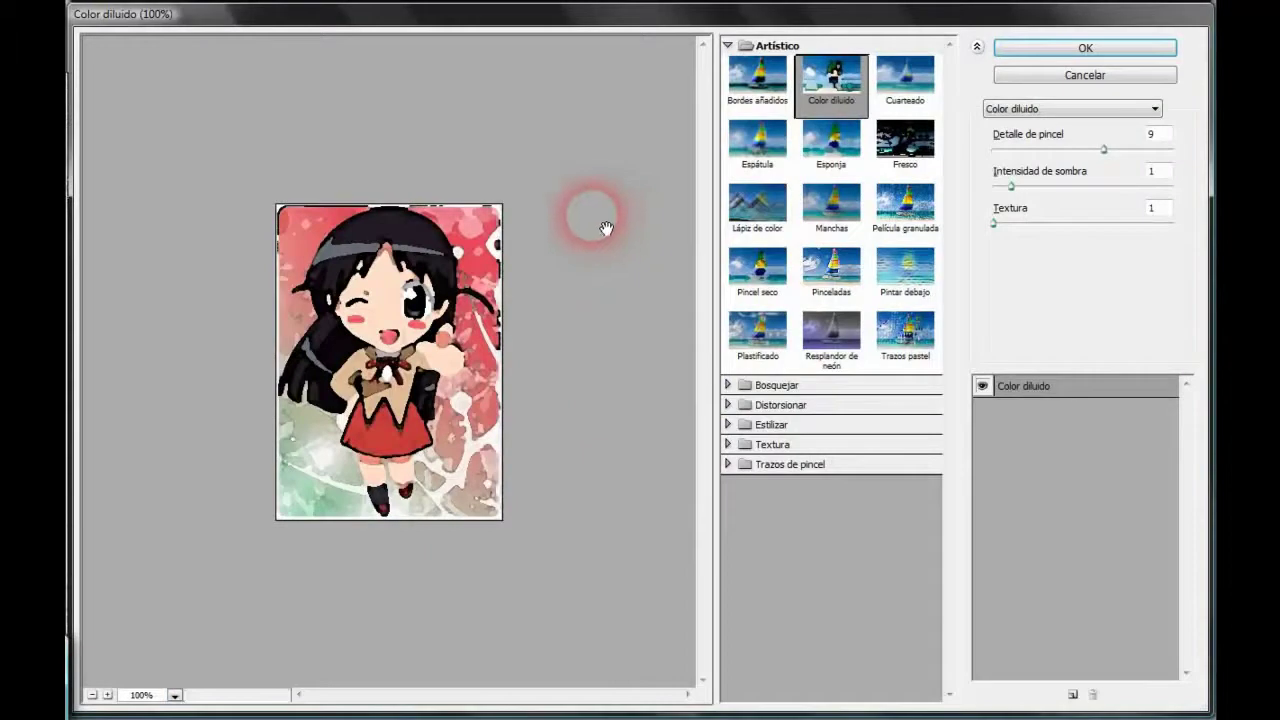
Apply Color diluido with brush detail 9, shadow intensity 3 and texture 2
{"action": "left_click_drag", "start_coordinate": [1104, 149], "coordinate": [1065, 156]}
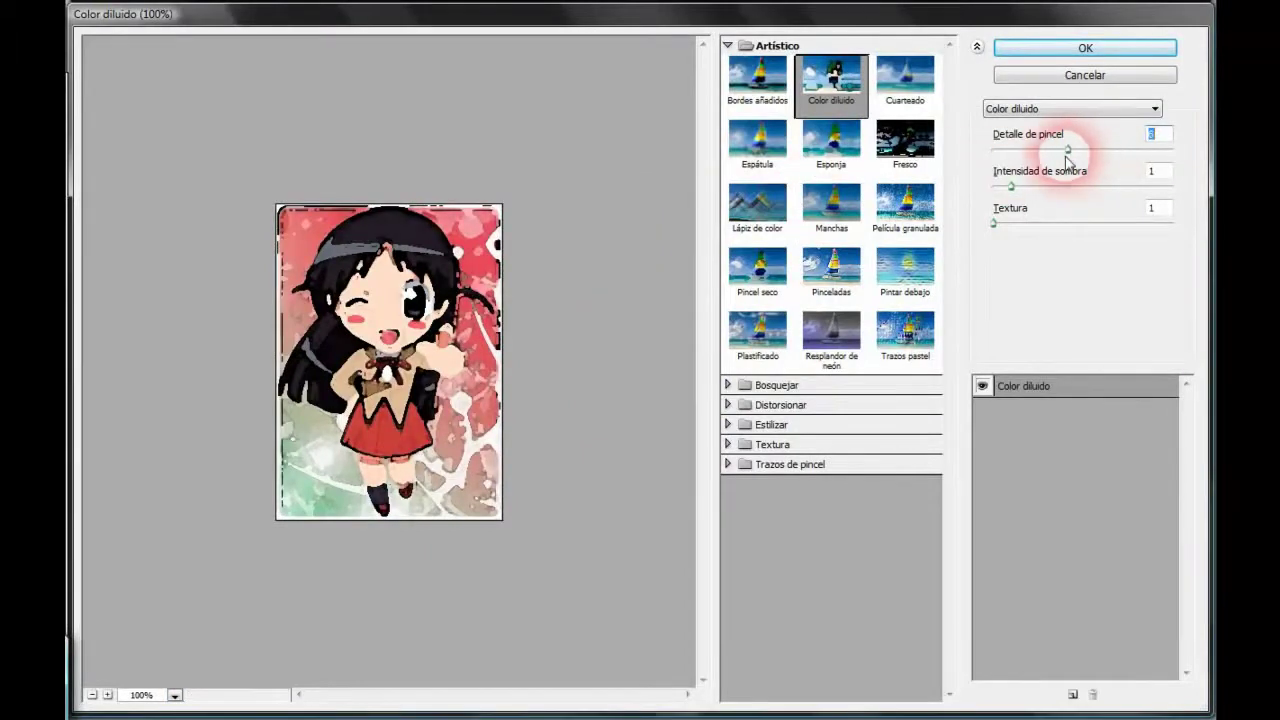
{"action": "mouse_move", "coordinate": [1070, 149]}
{"action": "left_mouse_down"}
{"action": "mouse_move", "coordinate": [1117, 150]}
{"action": "mouse_move", "coordinate": [1106, 155]}
{"action": "left_mouse_up"}
{"action": "mouse_move", "coordinate": [1008, 187]}
{"action": "left_mouse_down"}
{"action": "mouse_move", "coordinate": [1070, 190]}
{"action": "mouse_move", "coordinate": [1046, 189]}
{"action": "left_mouse_up"}
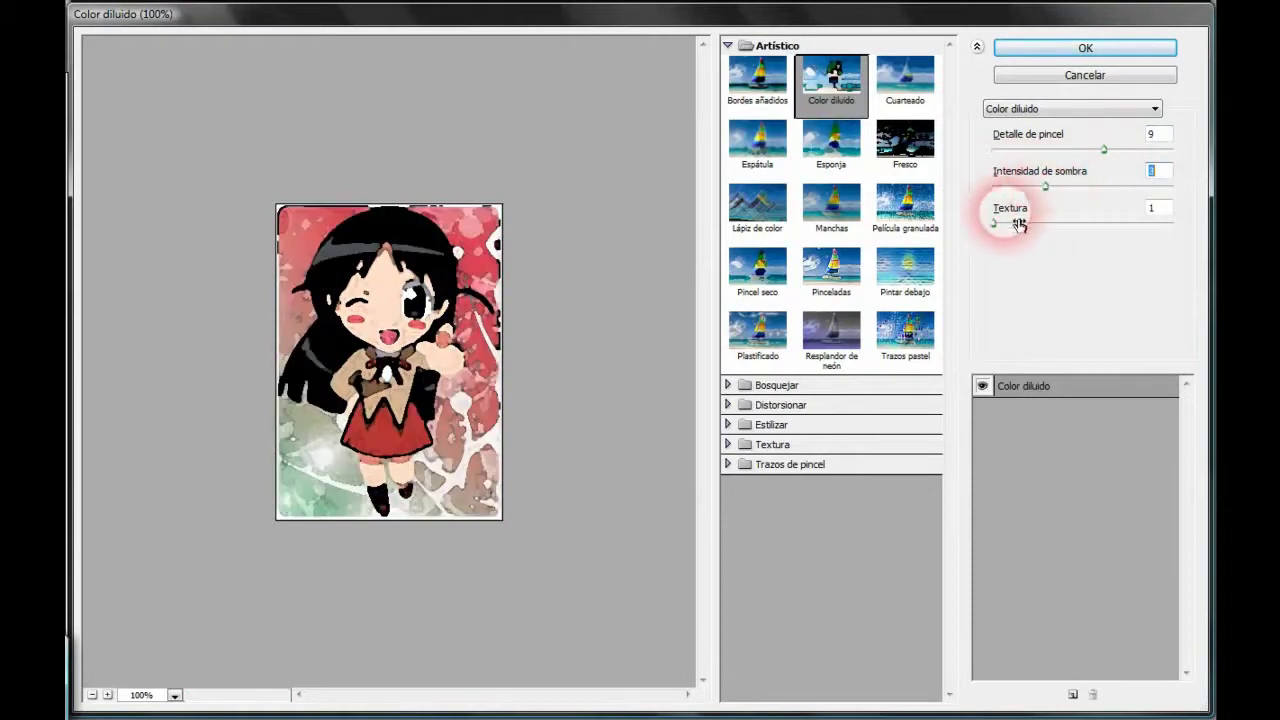
{"action": "left_click_drag", "start_coordinate": [995, 225], "coordinate": [1092, 226]}
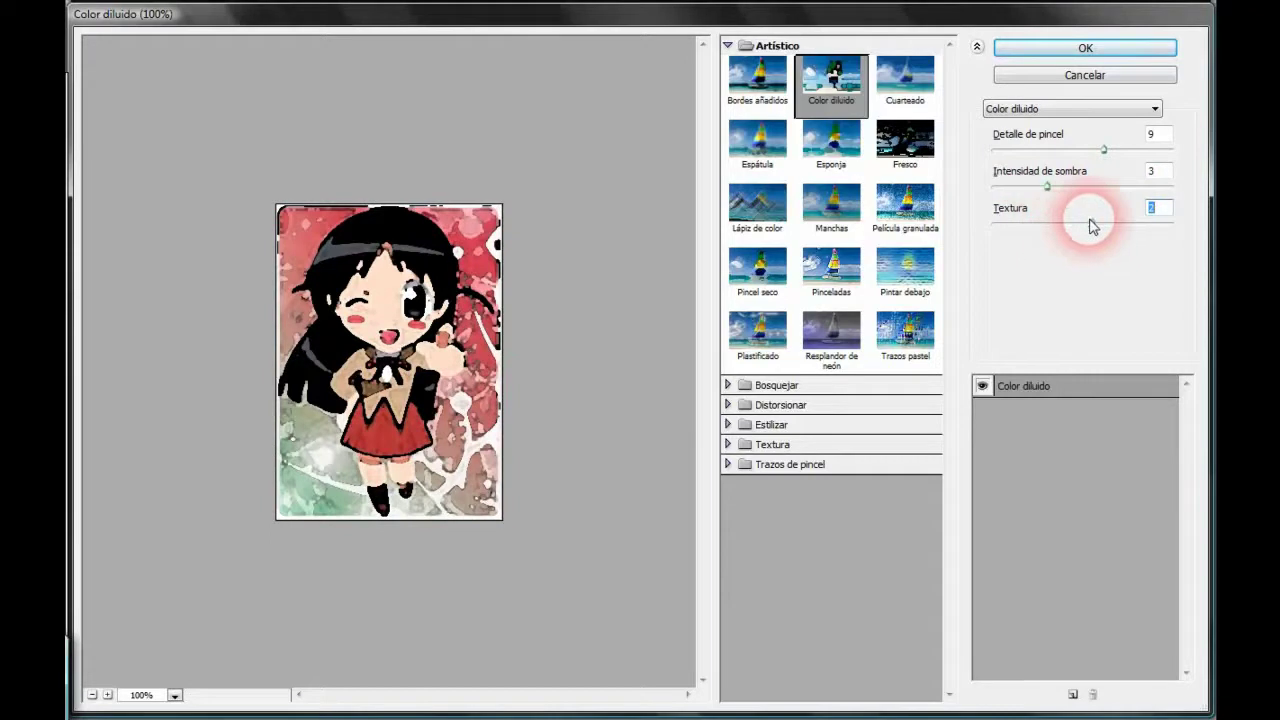
{"action": "left_click", "coordinate": [1085, 50]}
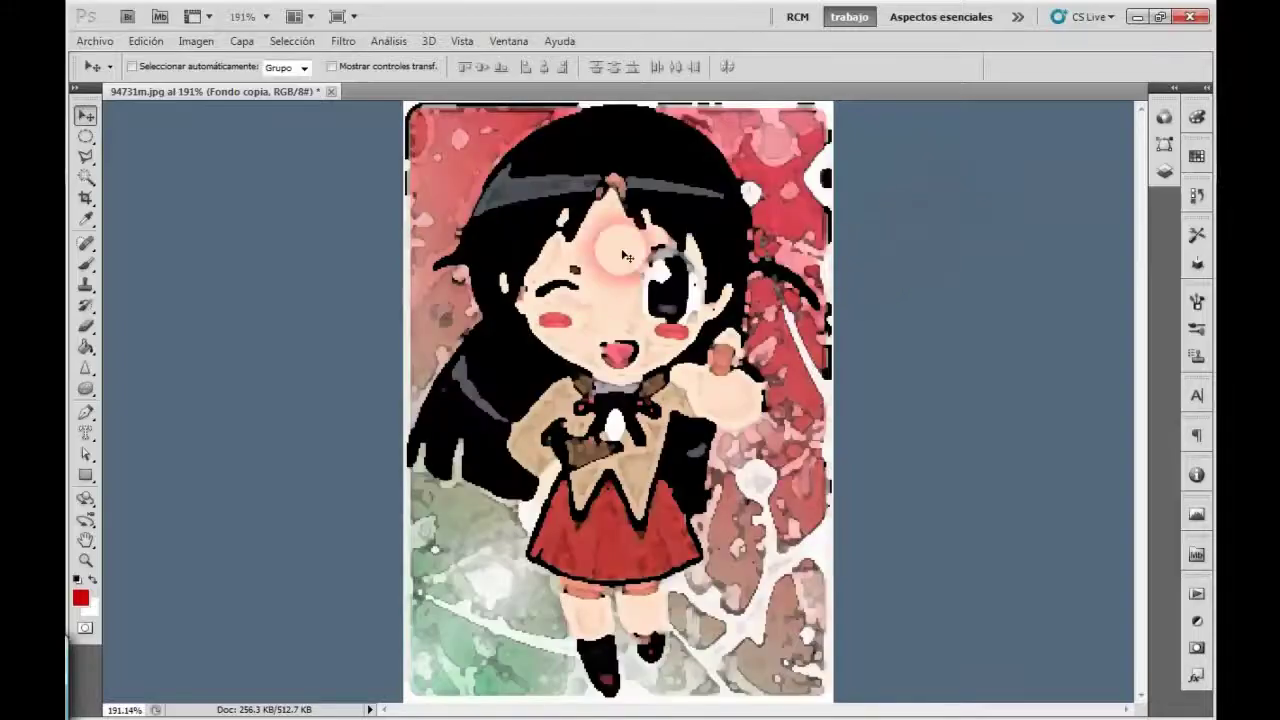
{"action": "left_click", "coordinate": [95, 41]}
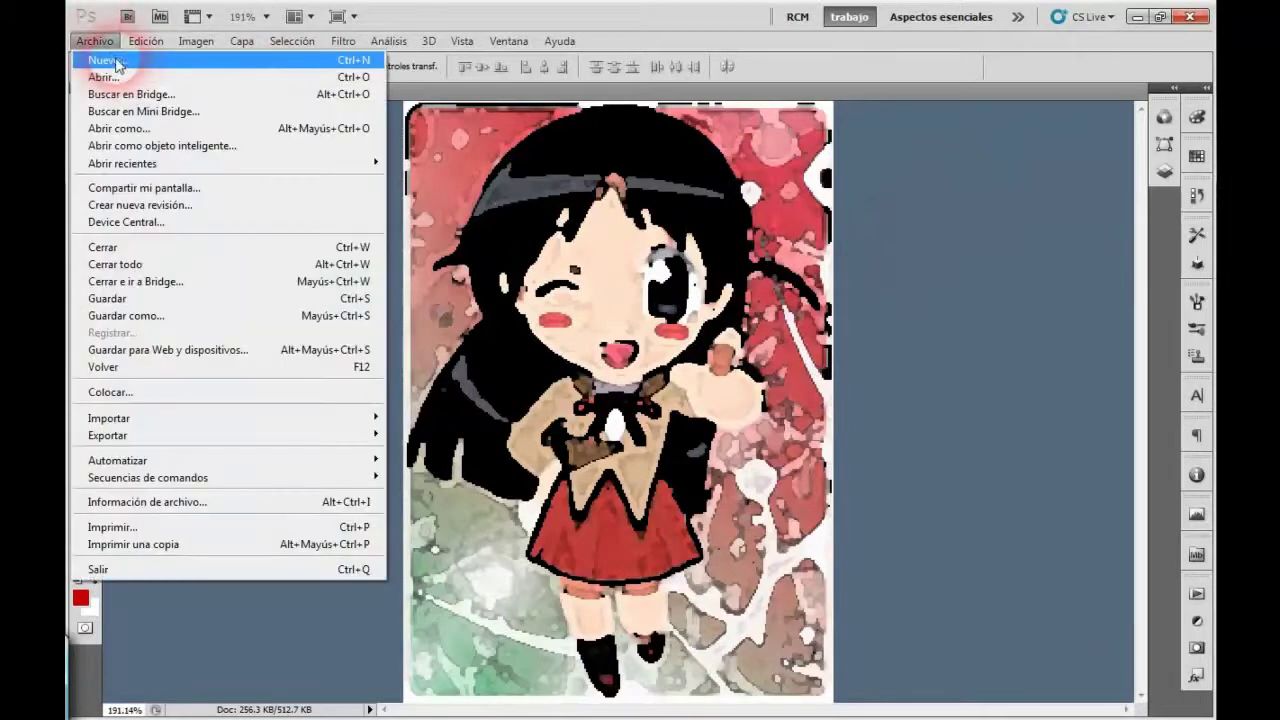
Save a quality-12 JPEG copy named COLOR DILUIDO in Escritorio > FILTROS, then undo the filter
{"action": "left_click", "coordinate": [192, 316]}
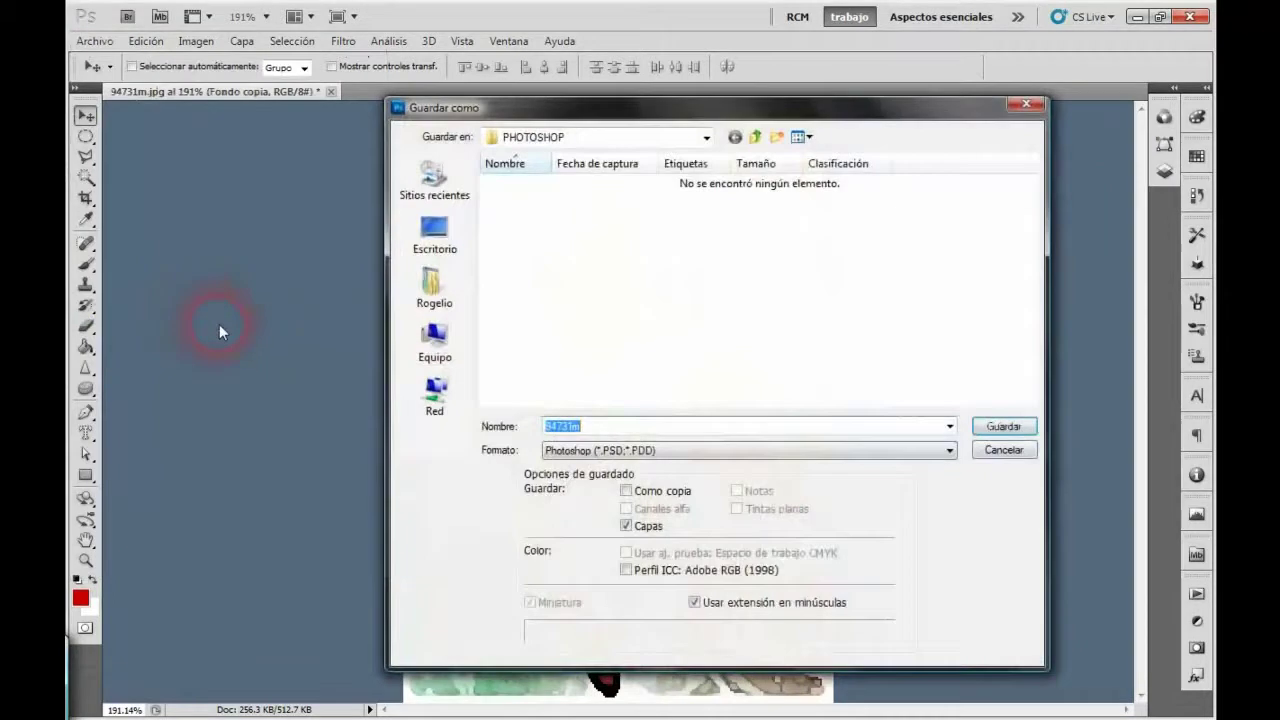
{"action": "left_click", "coordinate": [458, 247]}
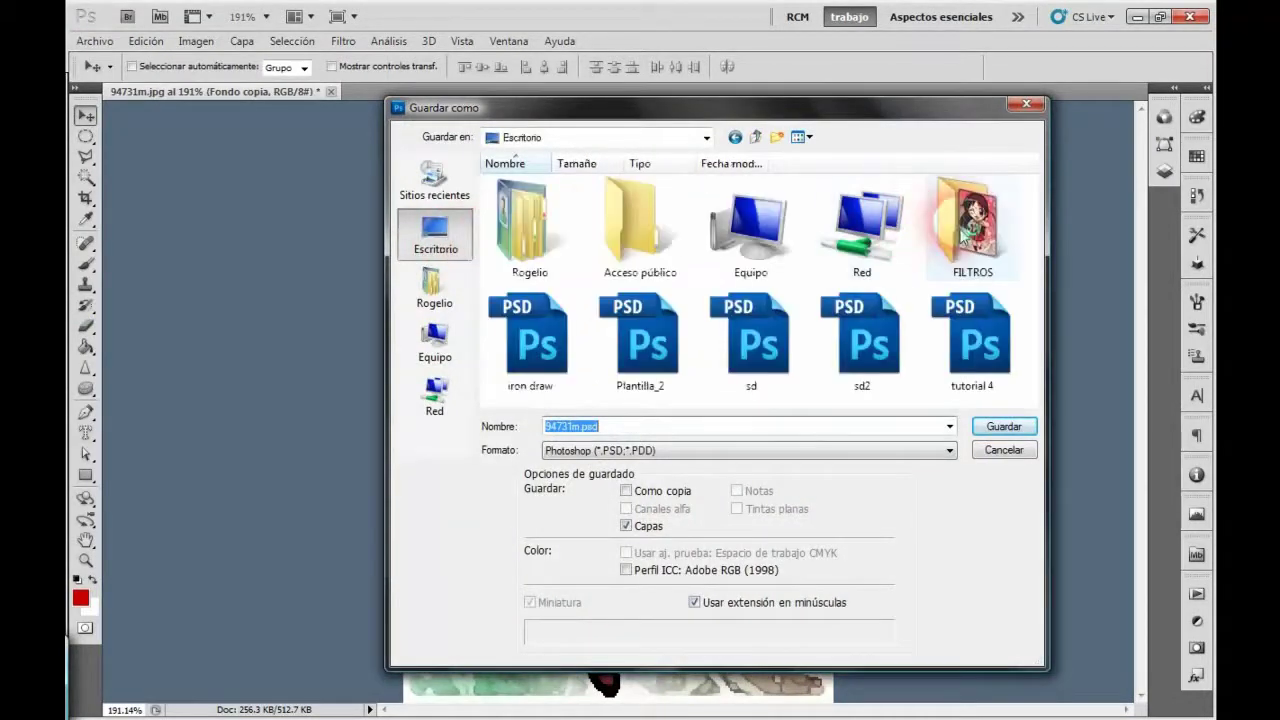
{"action": "double_click", "coordinate": [958, 250]}
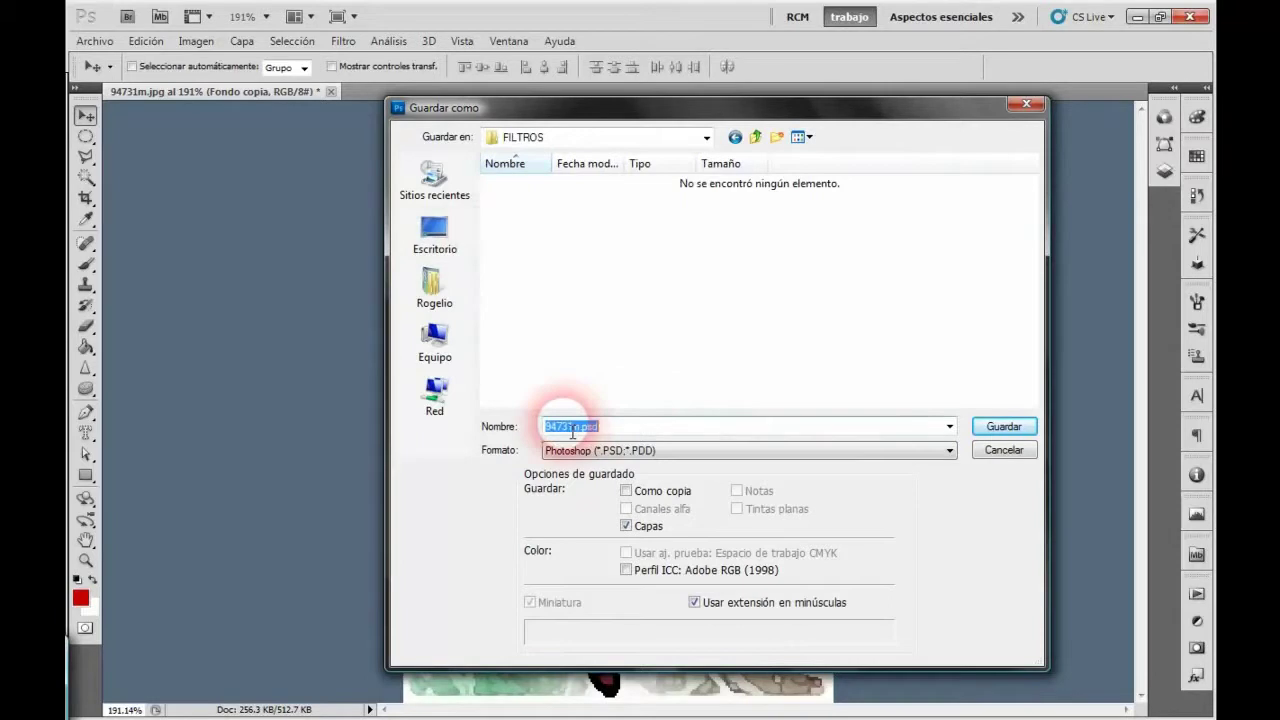
{"action": "type", "text": "COLOR DILUIDO"}
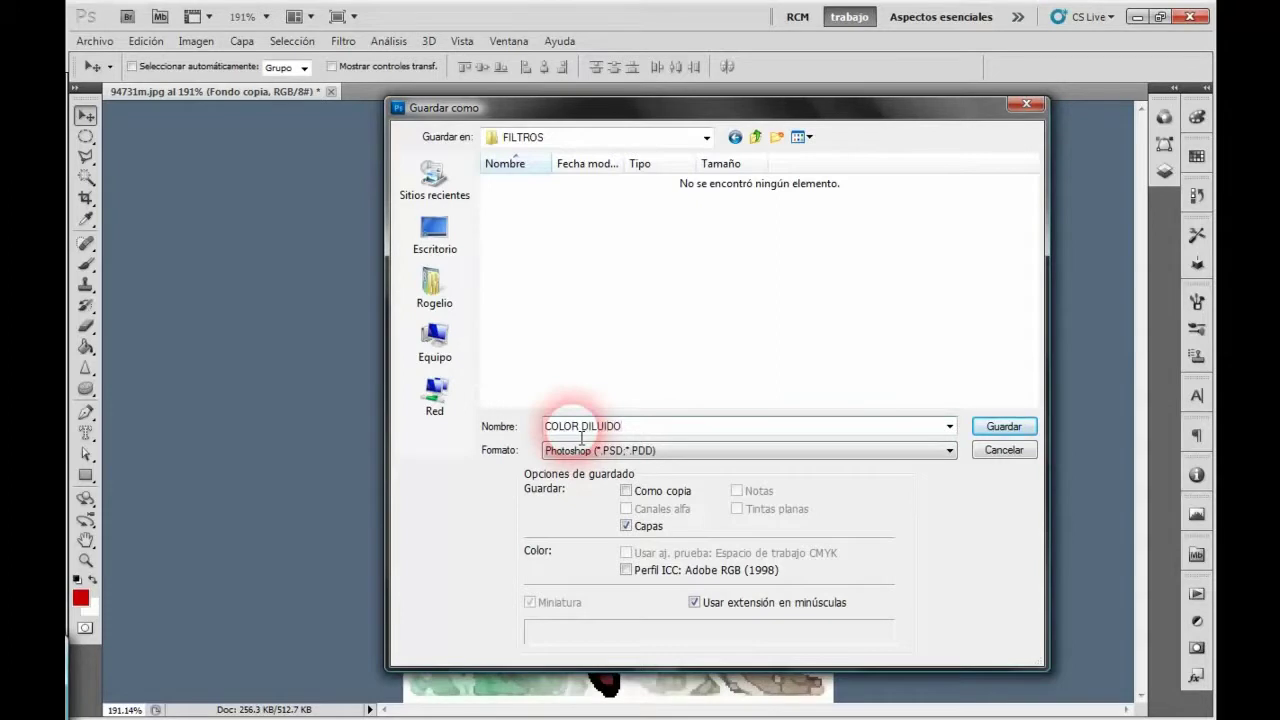
{"action": "left_click", "coordinate": [585, 451]}
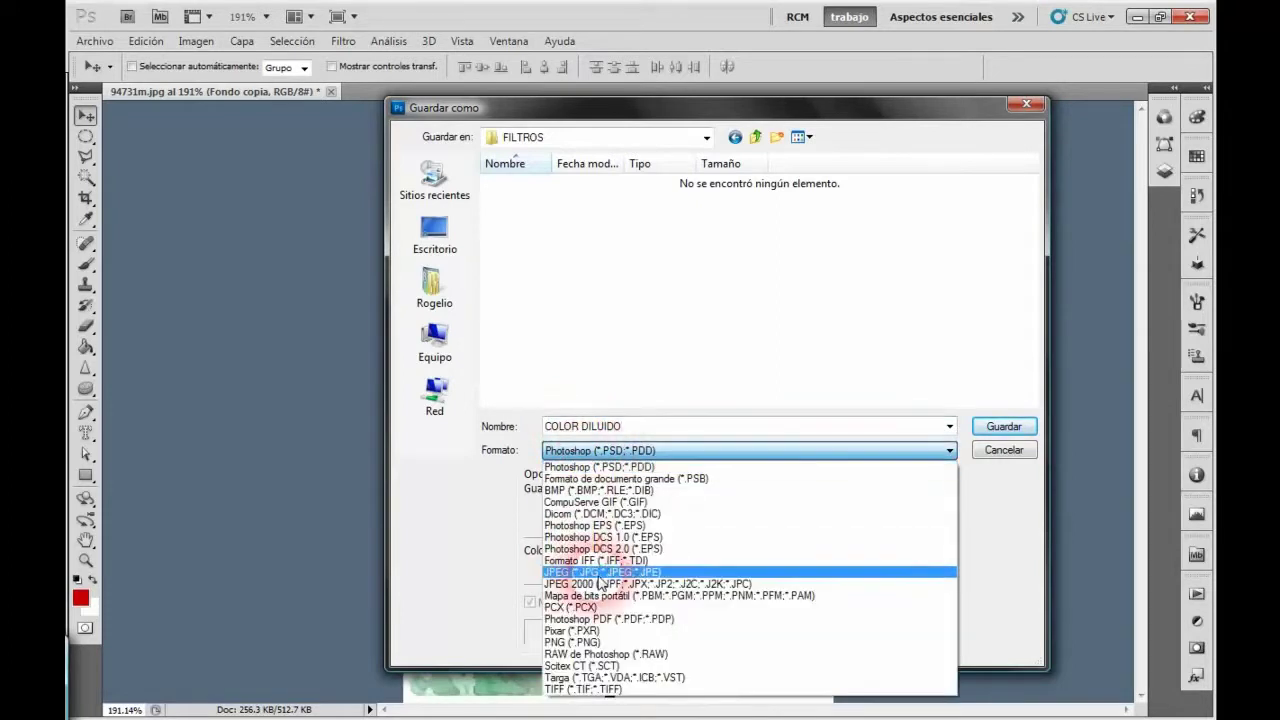
{"action": "left_click", "coordinate": [690, 572]}
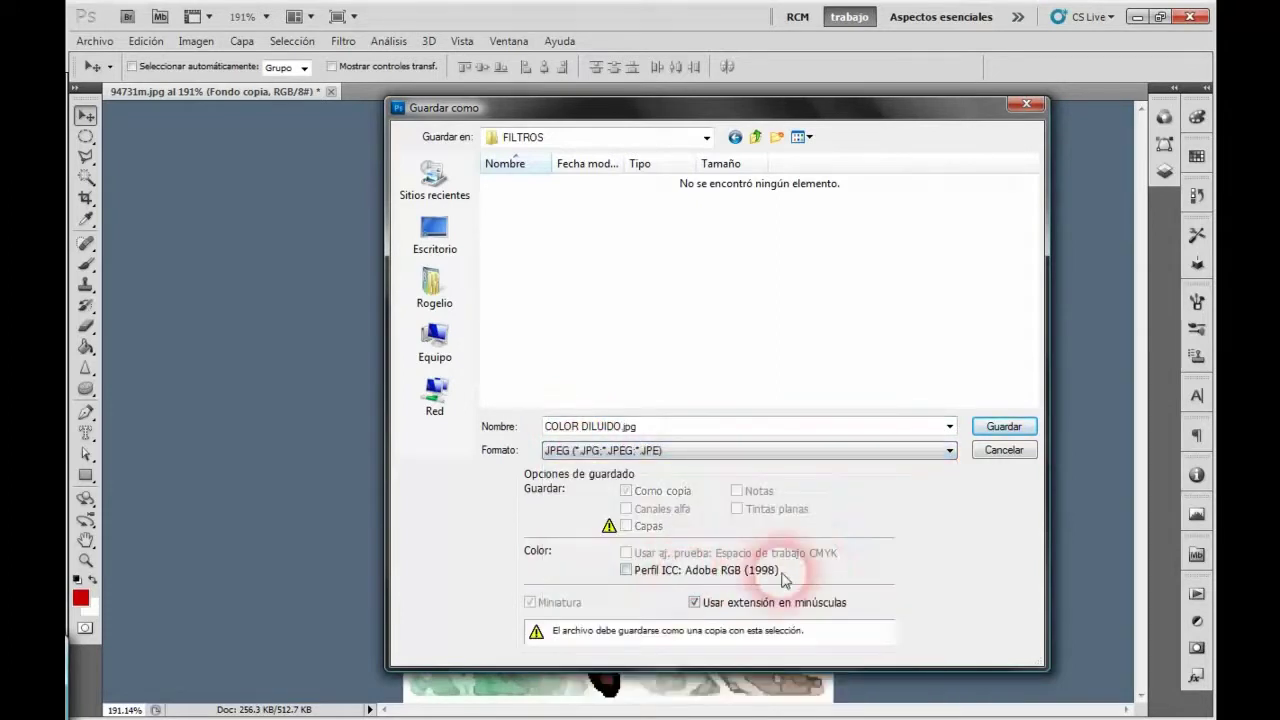
{"action": "left_click", "coordinate": [1013, 428]}
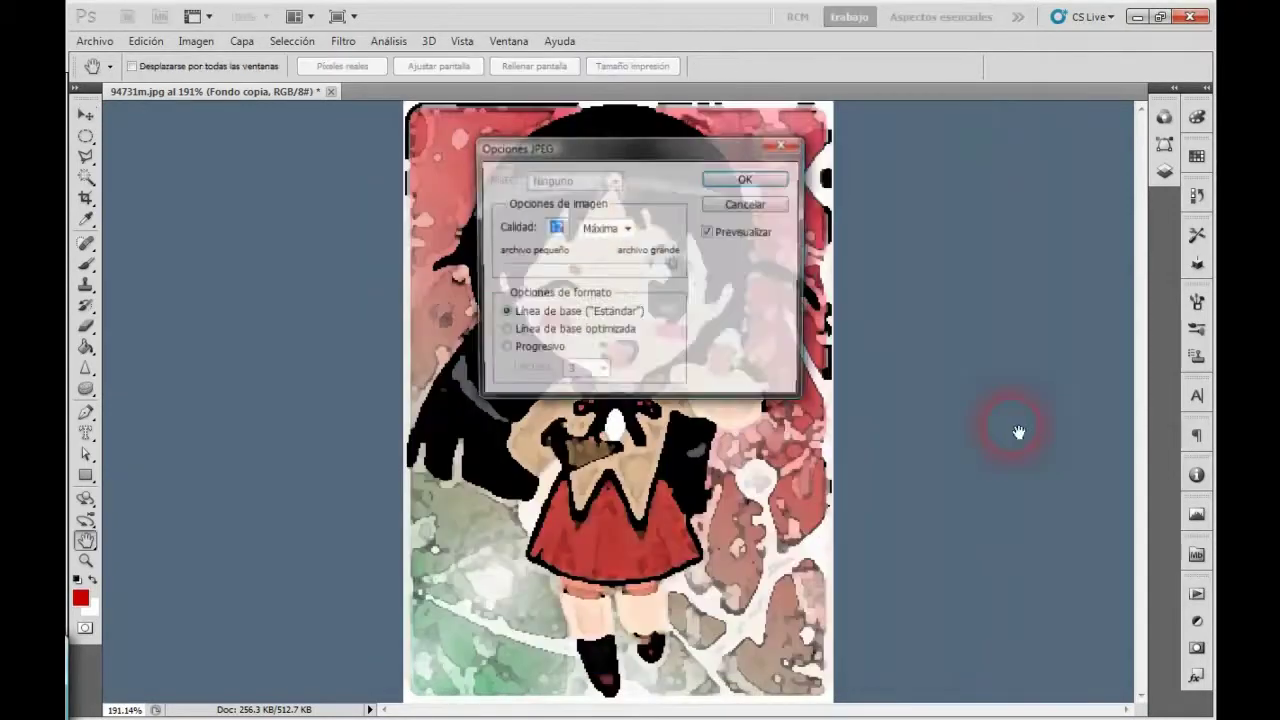
{"action": "left_click", "coordinate": [757, 186]}
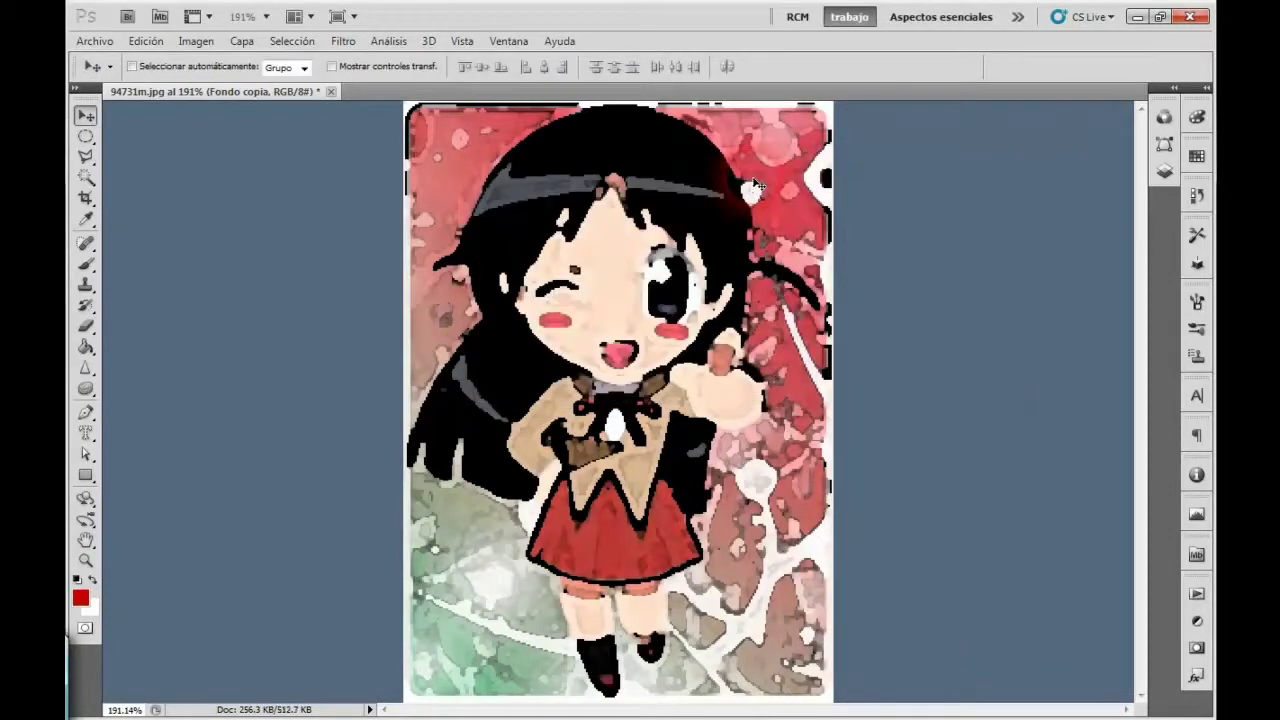
{"action": "left_click", "coordinate": [145, 41]}
{"action": "left_click", "coordinate": [155, 94]}
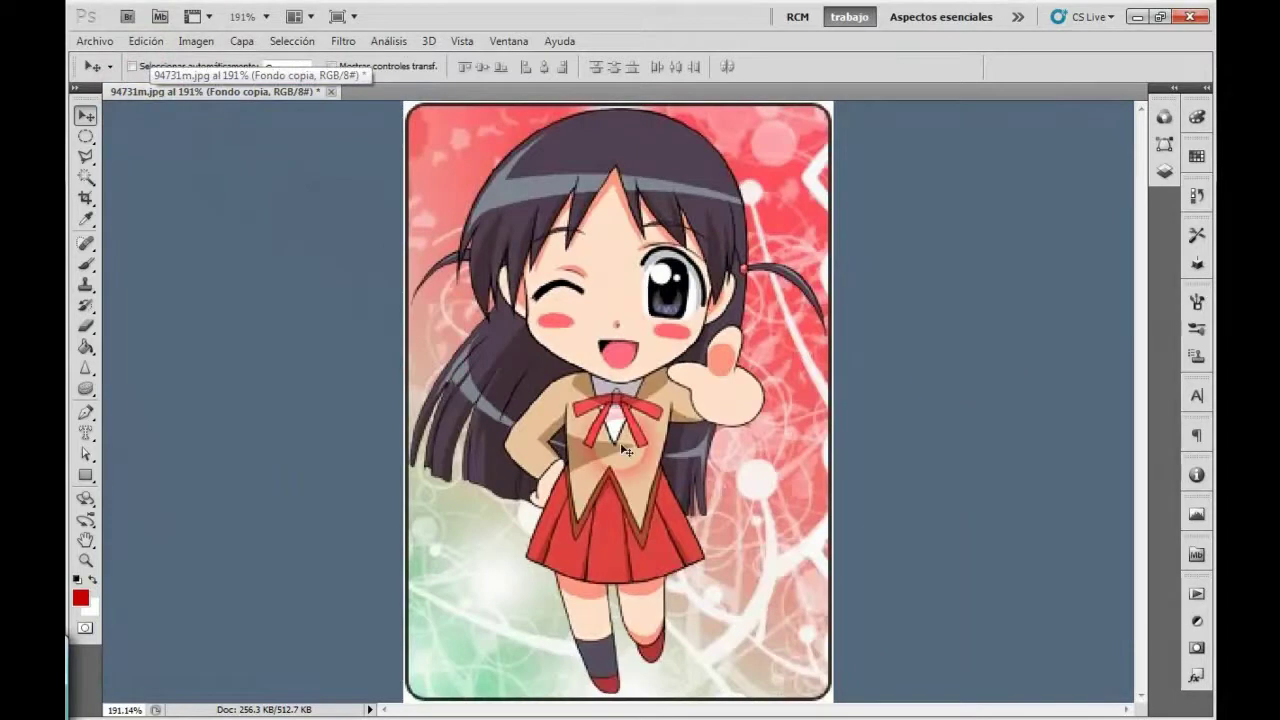
Open the Filtro menu to reach the Artístico filters
{"action": "left_click", "coordinate": [343, 41]}
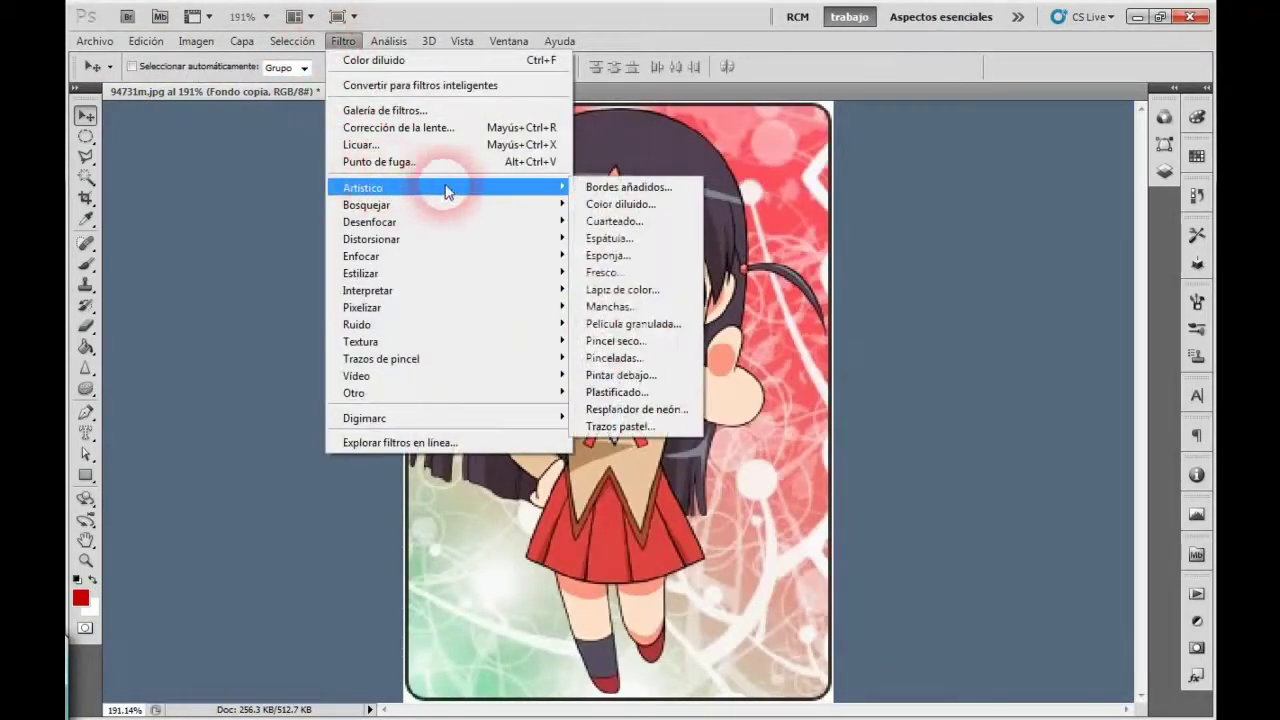
{"action": "mouse_move", "coordinate": [450, 187]}
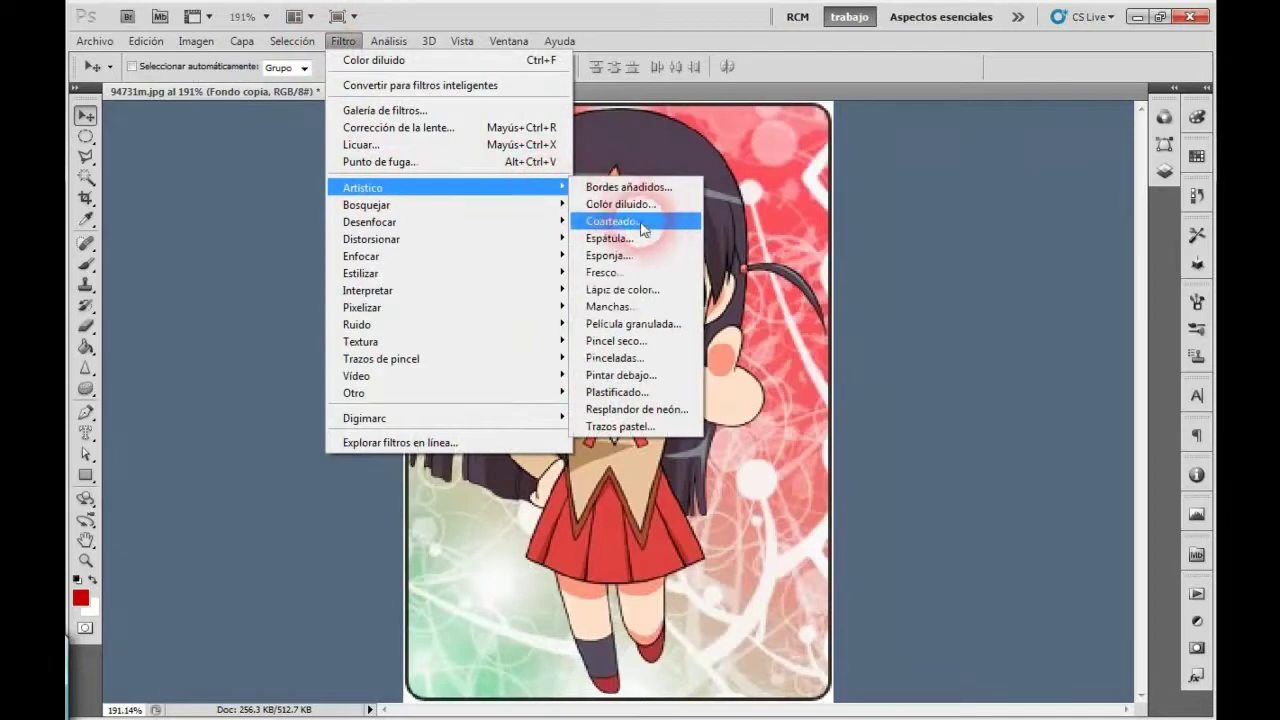
Apply Cuarteado with fewer colour levels, edge simplicity 4 and edge fidelity 2
{"action": "left_click", "coordinate": [659, 231]}
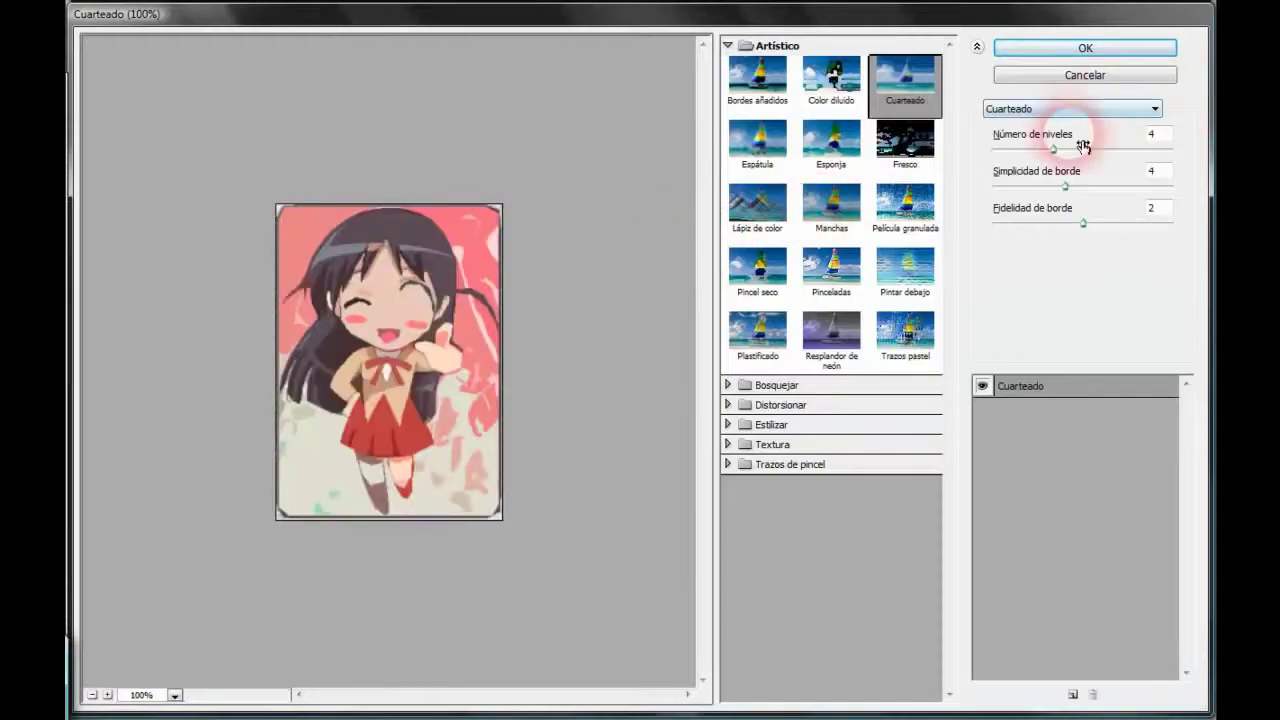
{"action": "mouse_move", "coordinate": [1055, 152]}
{"action": "left_mouse_down"}
{"action": "mouse_move", "coordinate": [1030, 152]}
{"action": "mouse_move", "coordinate": [1049, 188]}
{"action": "mouse_move", "coordinate": [1023, 194]}
{"action": "mouse_move", "coordinate": [1106, 192]}
{"action": "mouse_move", "coordinate": [1060, 190]}
{"action": "mouse_move", "coordinate": [1051, 224]}
{"action": "mouse_move", "coordinate": [1032, 224]}
{"action": "left_mouse_up"}
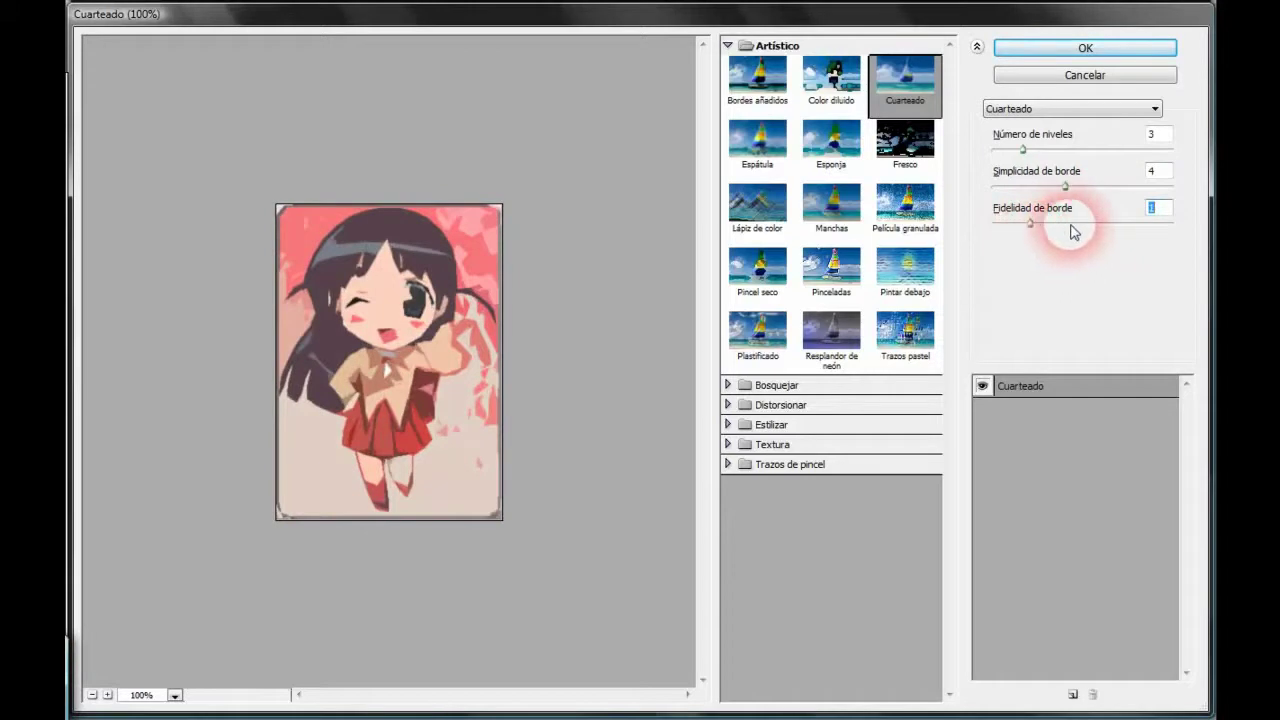
{"action": "left_click_drag", "start_coordinate": [1034, 223], "coordinate": [1115, 224]}
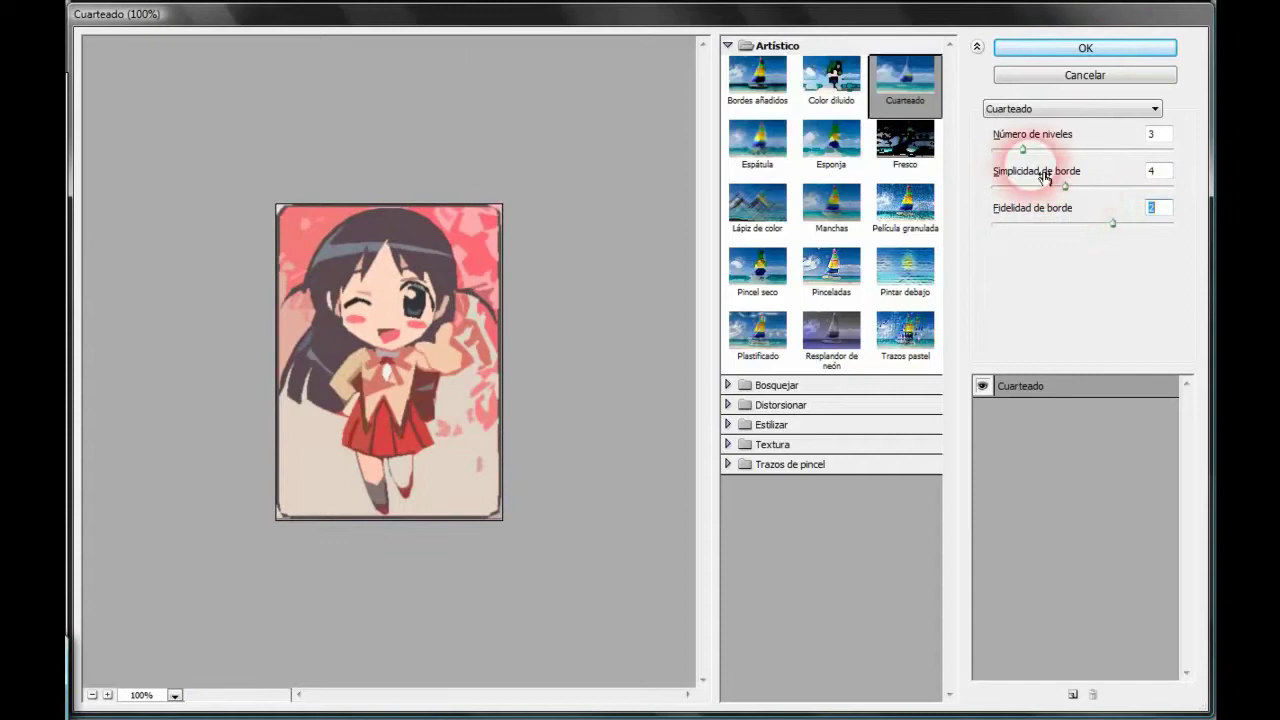
{"action": "left_click", "coordinate": [1019, 150]}
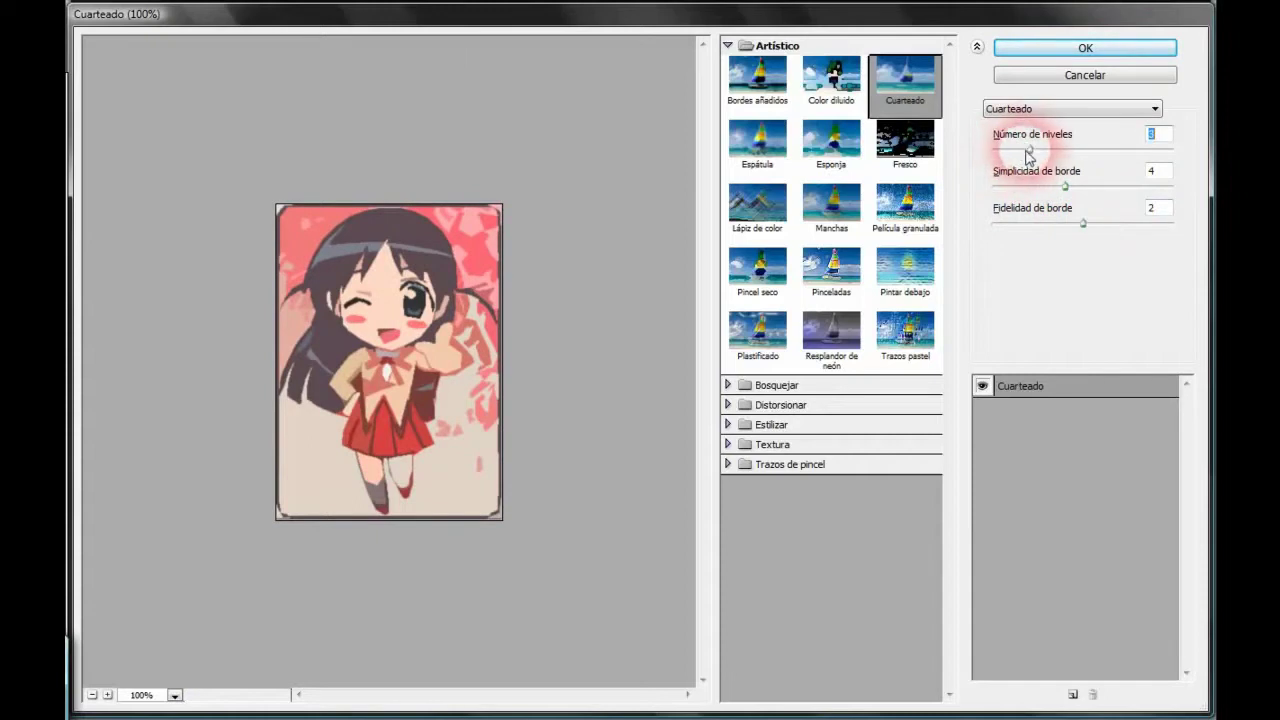
{"action": "mouse_move", "coordinate": [1037, 152]}
{"action": "left_mouse_down"}
{"action": "mouse_move", "coordinate": [1049, 150]}
{"action": "mouse_move", "coordinate": [1007, 150]}
{"action": "left_mouse_up"}
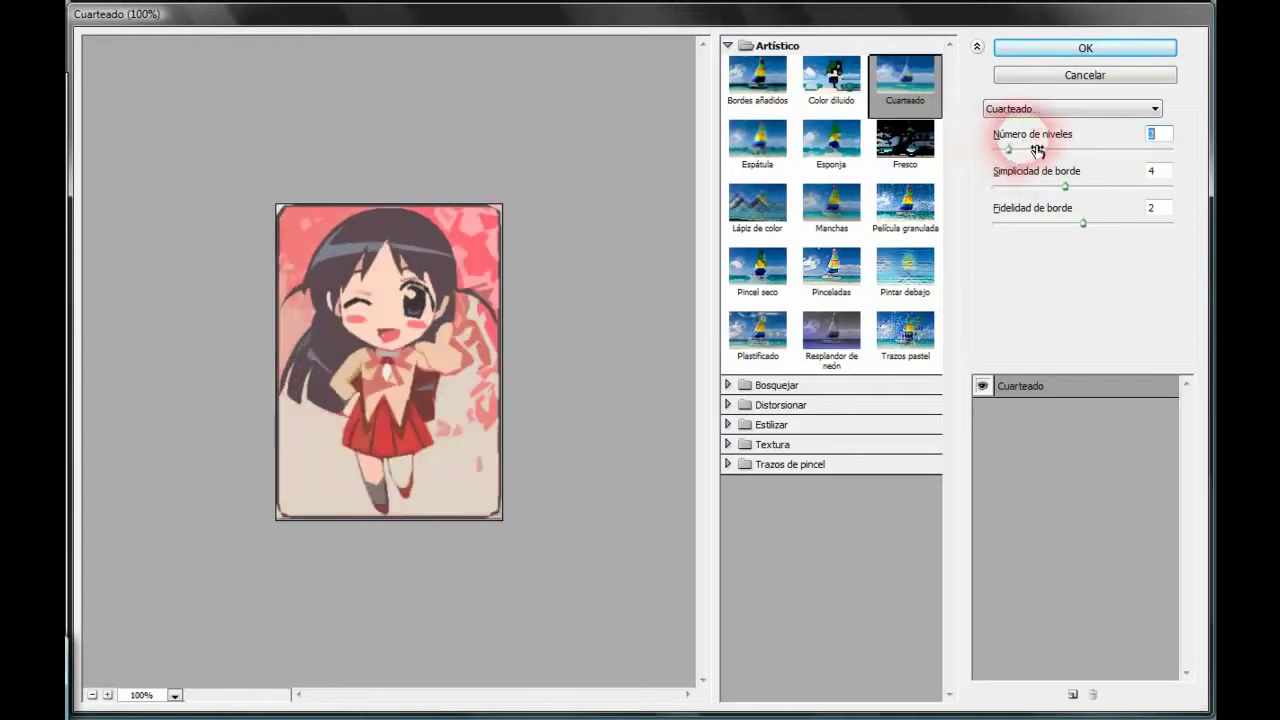
{"action": "left_click", "coordinate": [1082, 50]}
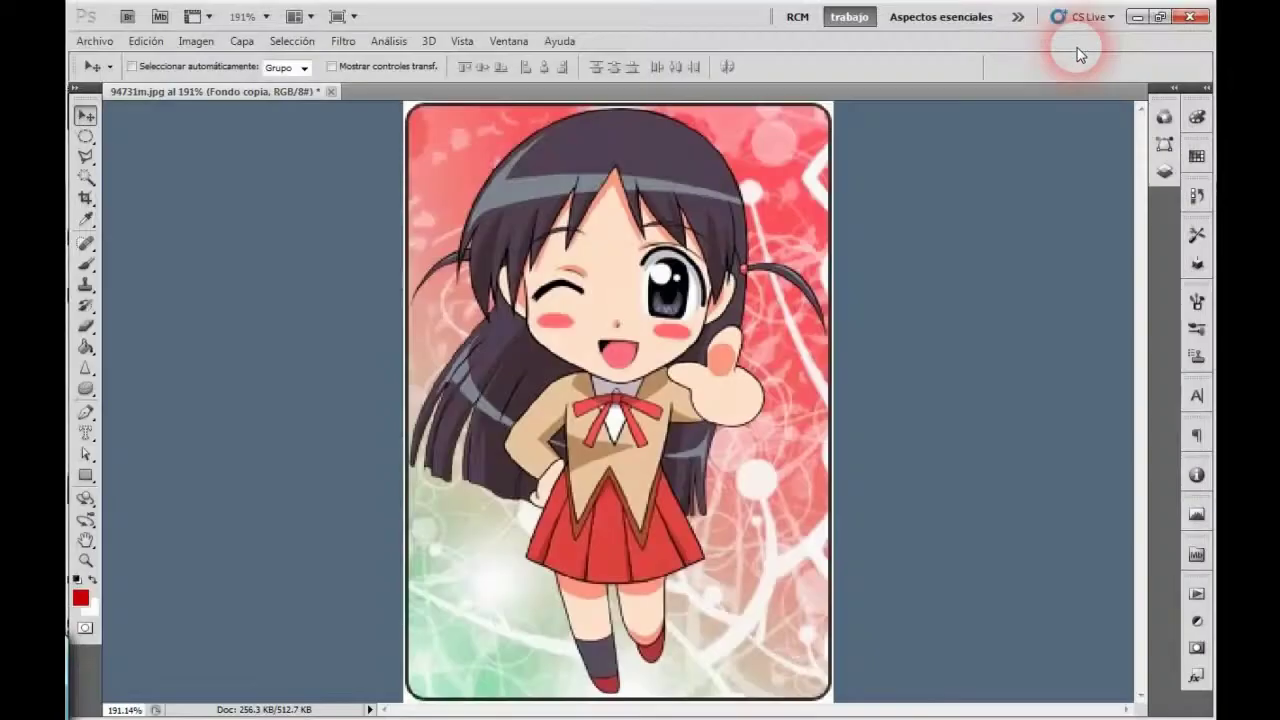